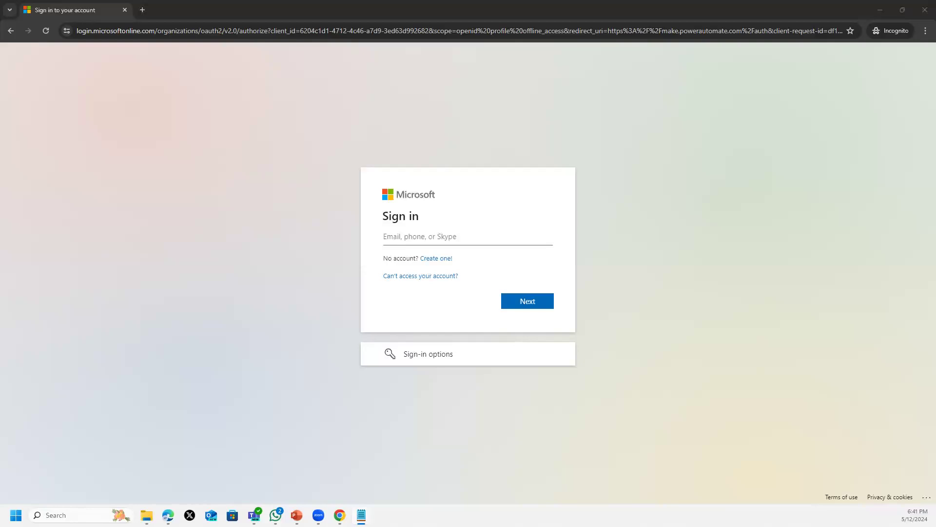
- Sign in with the saved admin work account and its password, and stay signed in
left_click(504, 236)
left_click(529, 278)
left_click(525, 300)
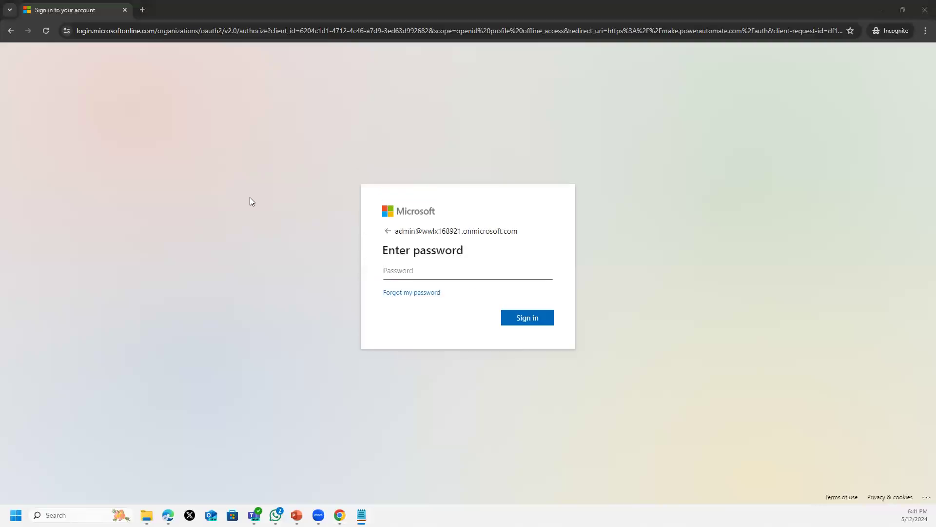
left_click(477, 267)
key("ctrl+v")
left_click(508, 317)
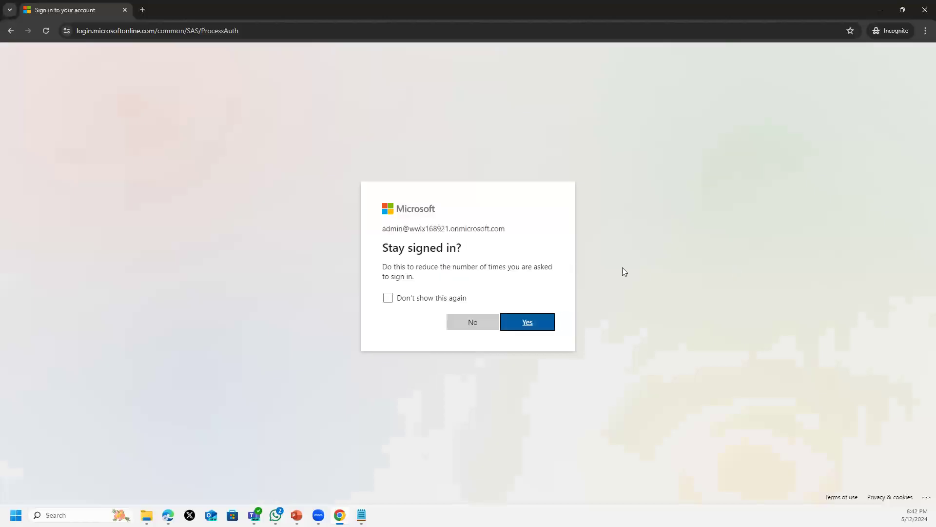
left_click(415, 303)
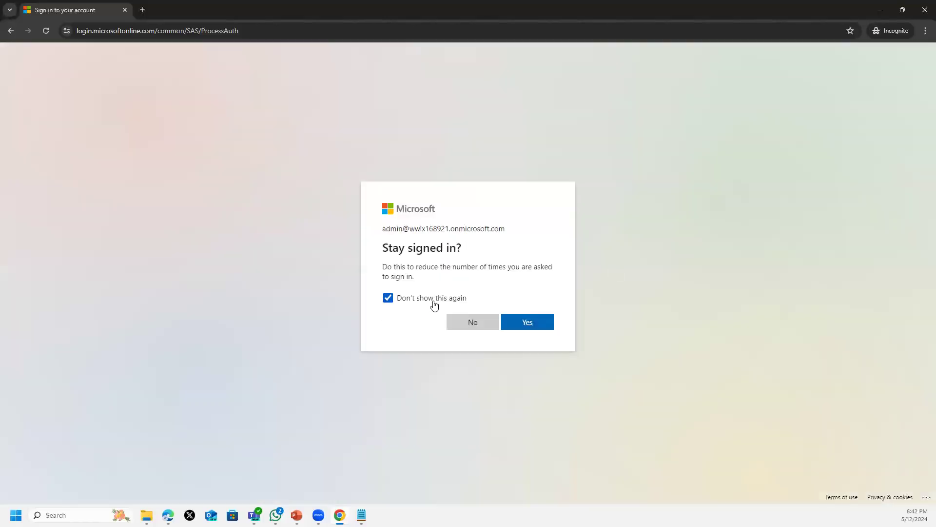
left_click(533, 328)
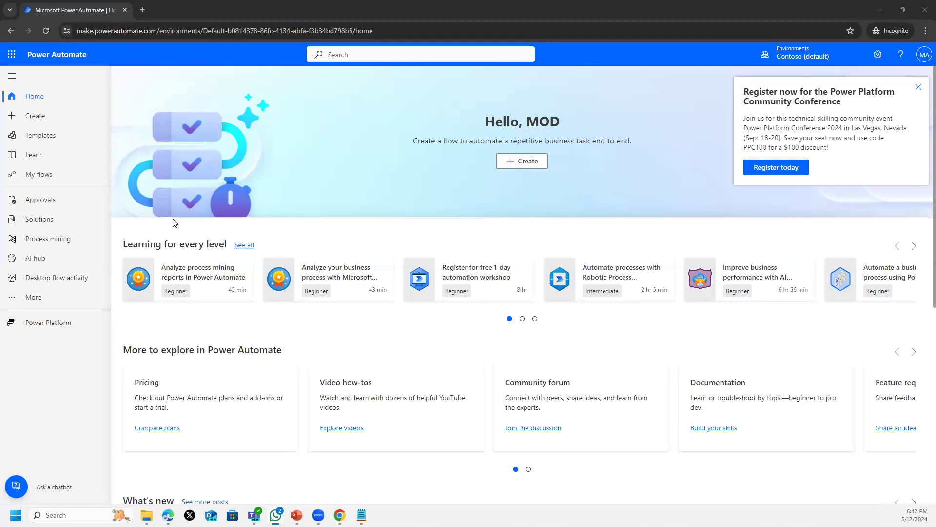
- Open the 'Save Office 365 email attachments' to OneDrive for Business template from Templates, then a new tab
left_click(32, 121)
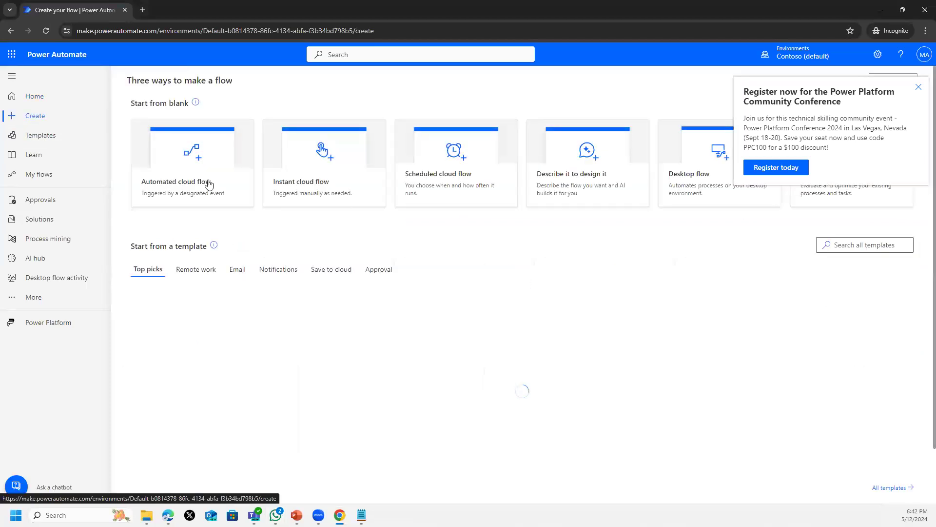
left_click(35, 175)
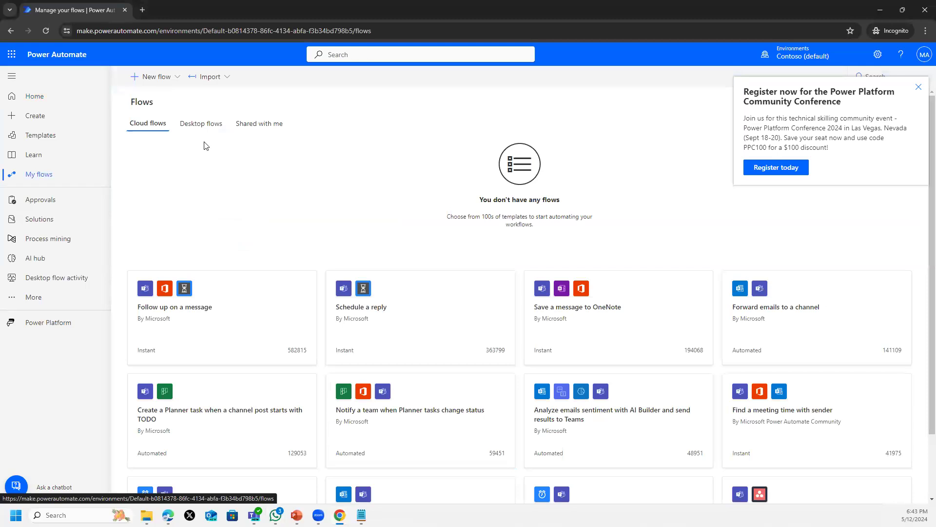
left_click(35, 136)
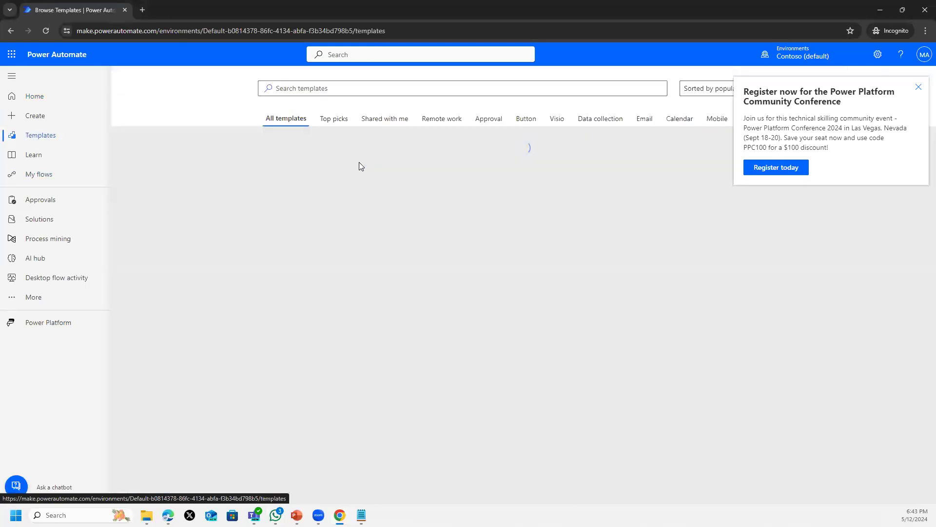
left_click(917, 87)
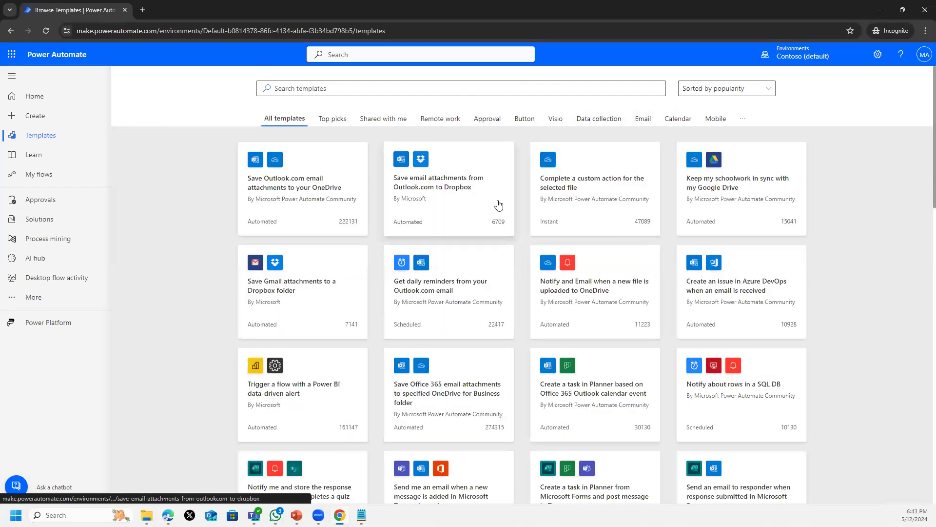
scroll(499, 206, "down", 1)
scroll(498, 206, "down", 2)
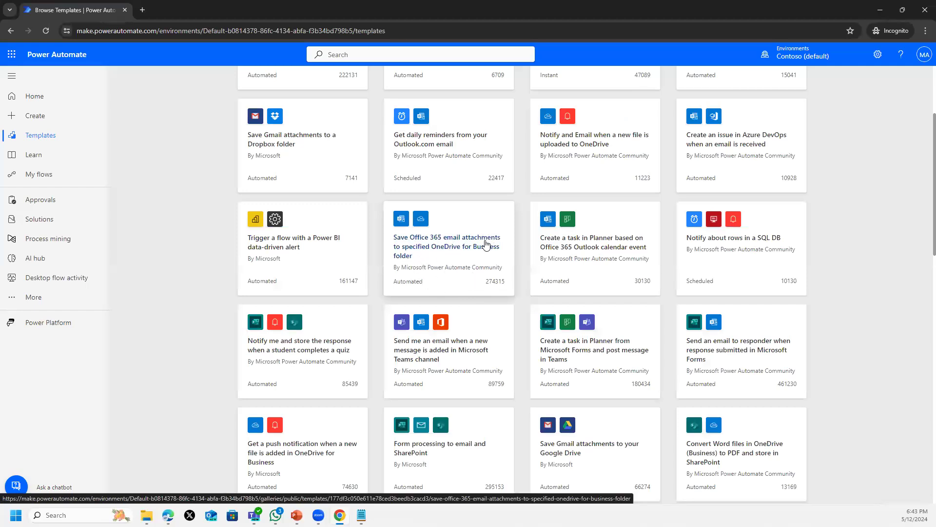
left_click(453, 247)
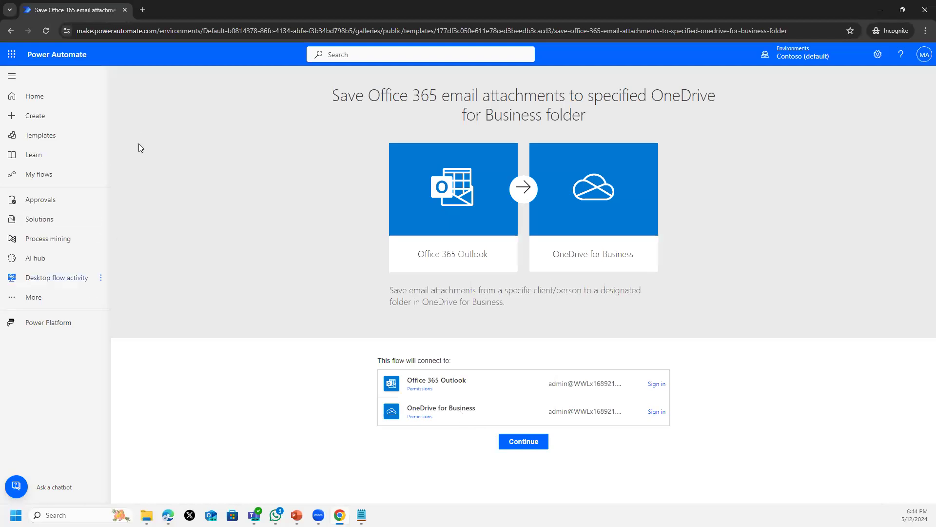
left_click(142, 10)
- Load microsoft365.com and launch OneDrive from the Microsoft 365 apps
type("m")
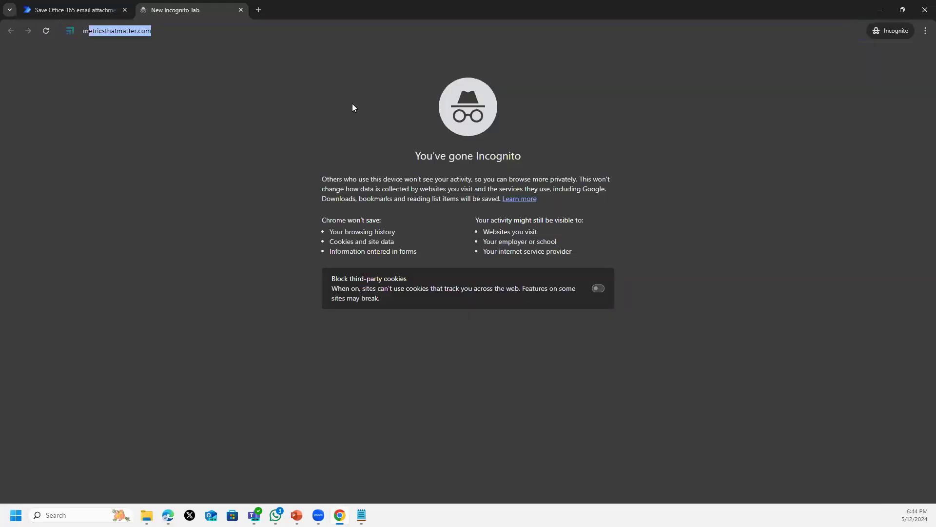
type("icrosoft")
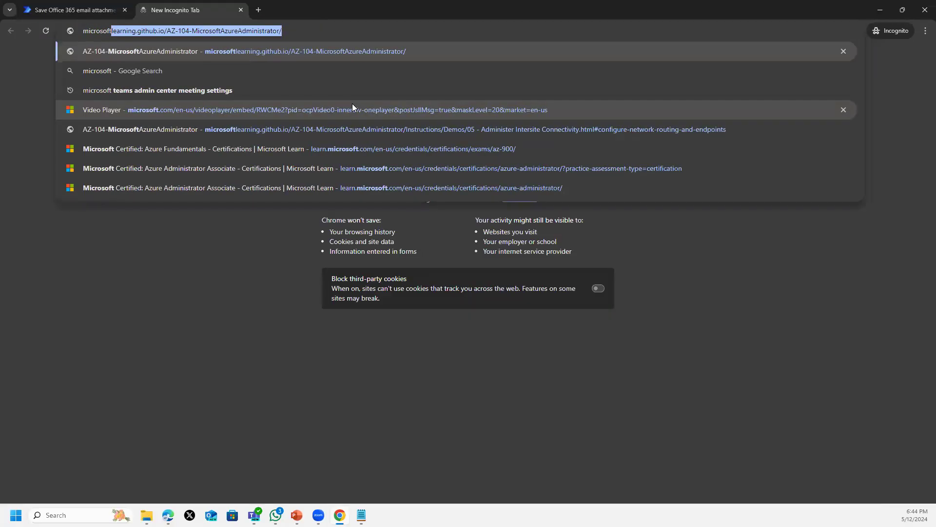
type("365.co")
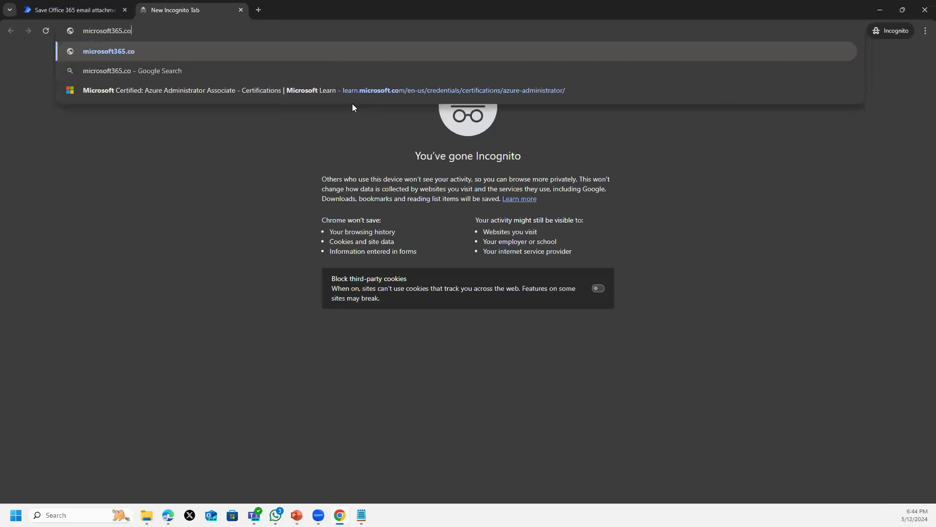
type("m")
key("Return")
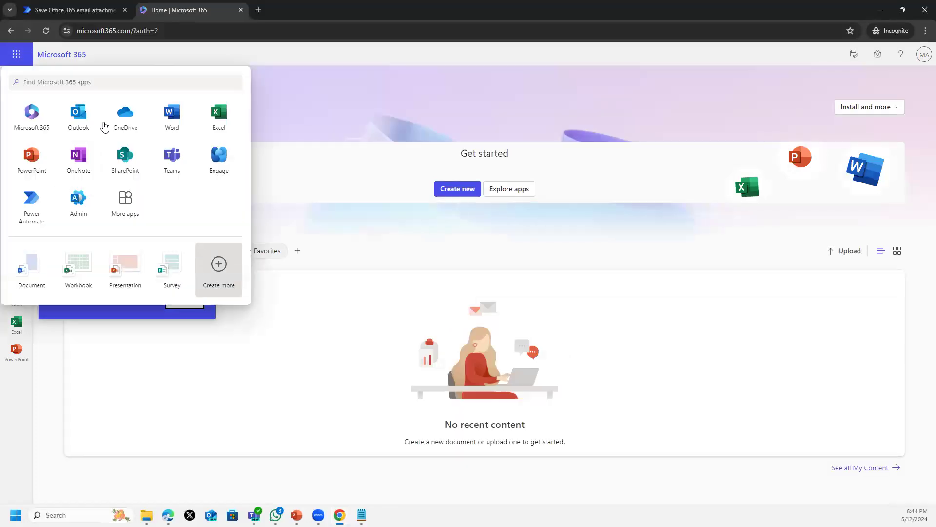
left_click(124, 117)
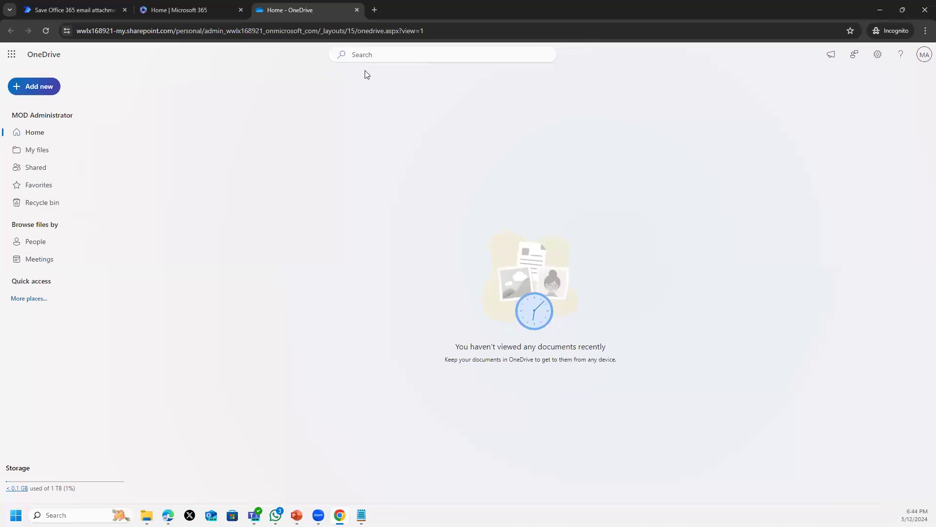
- Check OneDrive's My files and the empty Apps folder, then switch back to the Power Automate template
left_click(41, 148)
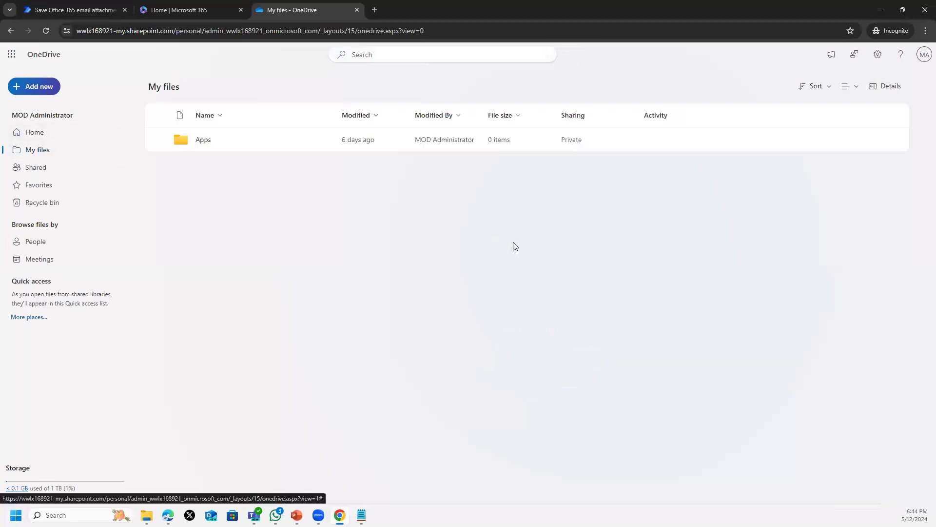
left_click(203, 142)
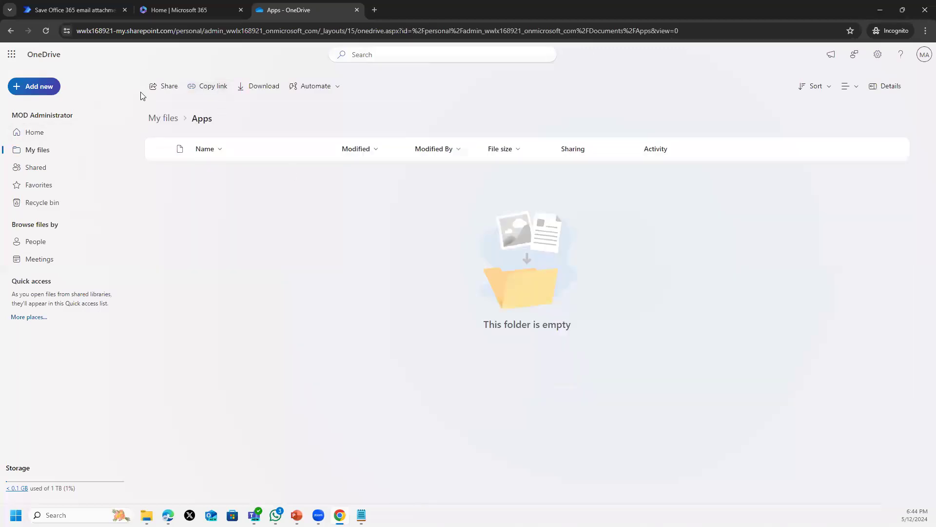
left_click(36, 133)
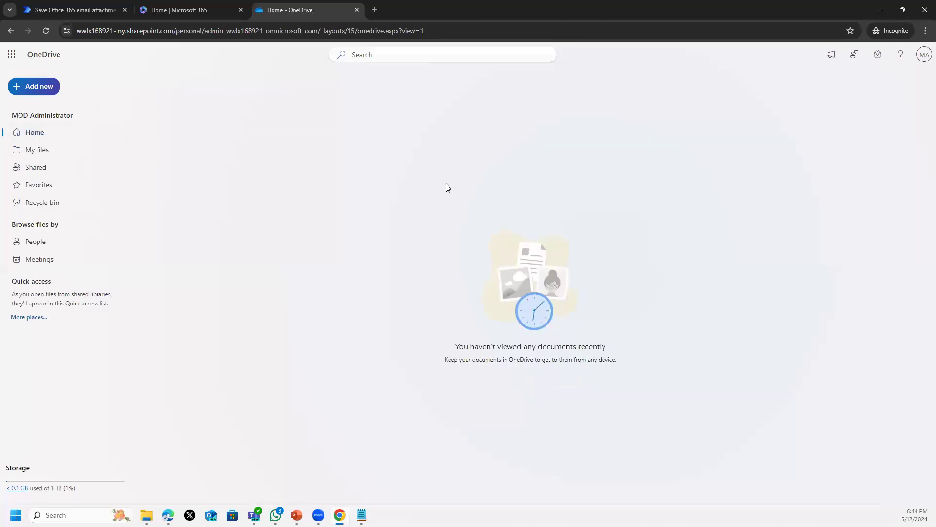
left_click(30, 150)
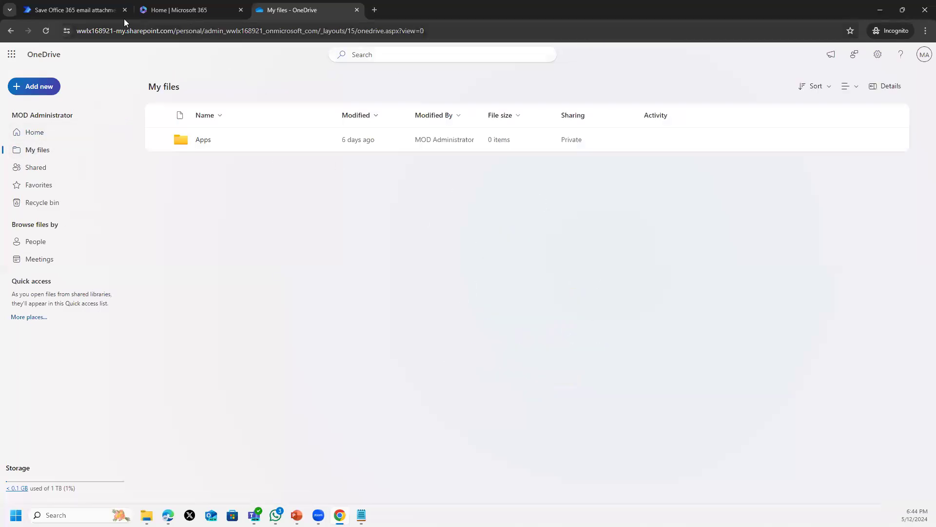
left_click(86, 8)
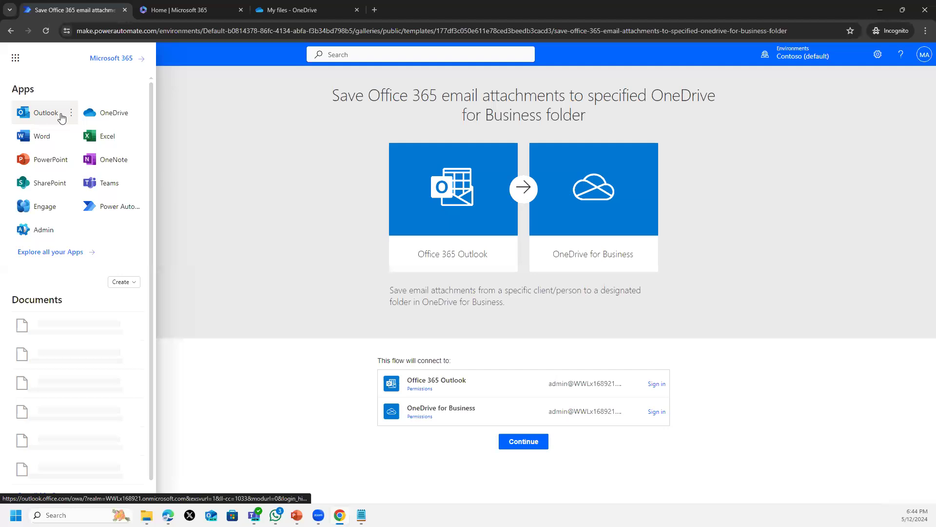
- Open Outlook in a new tab, scroll through the Inbox, then return to the Power Automate template
left_click(43, 117)
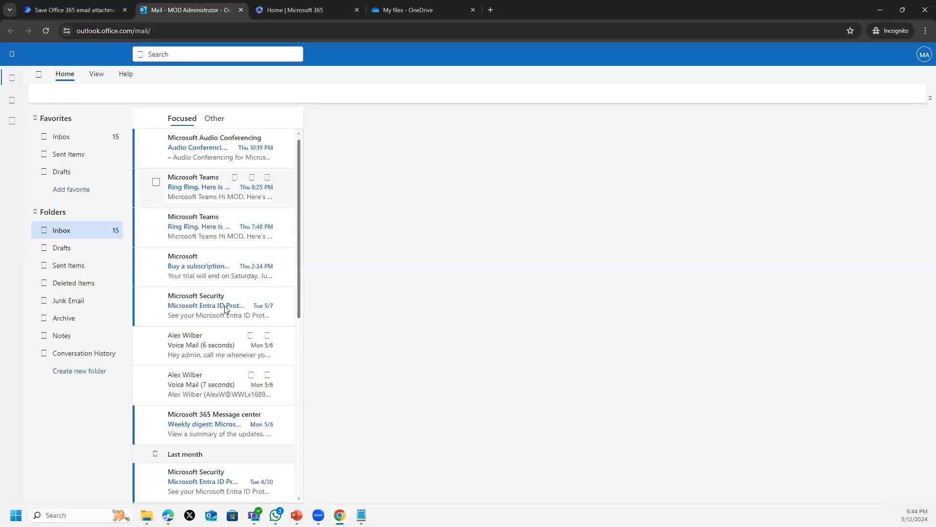
scroll(218, 189, "down", 4)
scroll(220, 195, "down", 3)
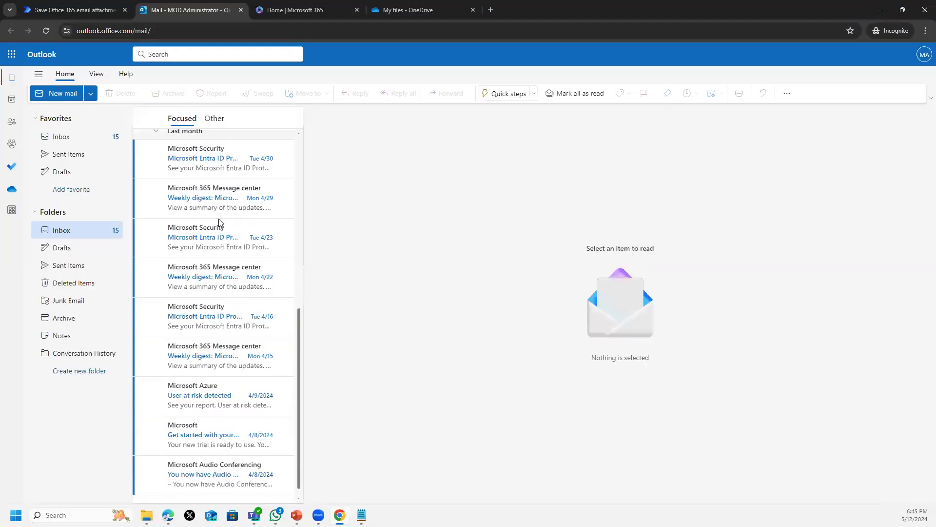
scroll(219, 222, "up", 7)
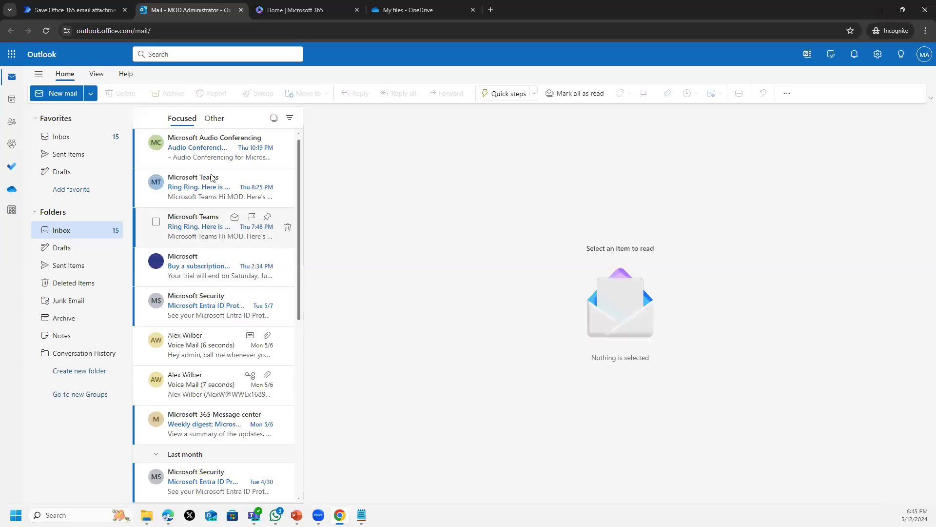
left_click(75, 10)
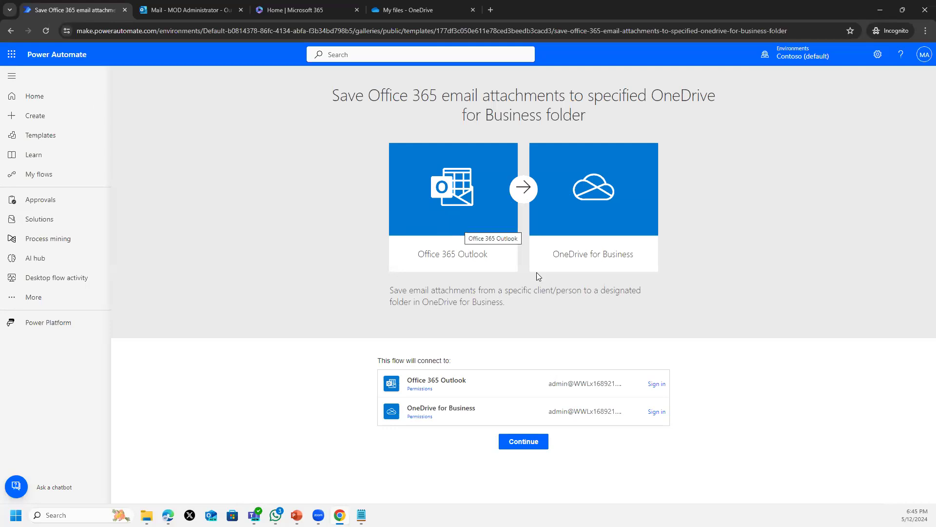
- Sign in the Office 365 Outlook and OneDrive for Business connections and continue into the flow designer
left_click_drag(479, 292, 636, 291)
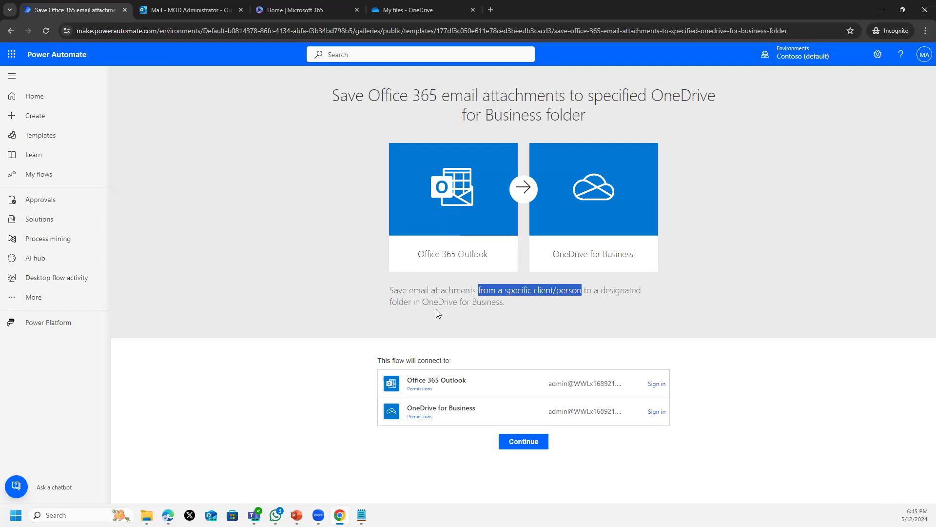
left_click_drag(396, 302, 515, 304)
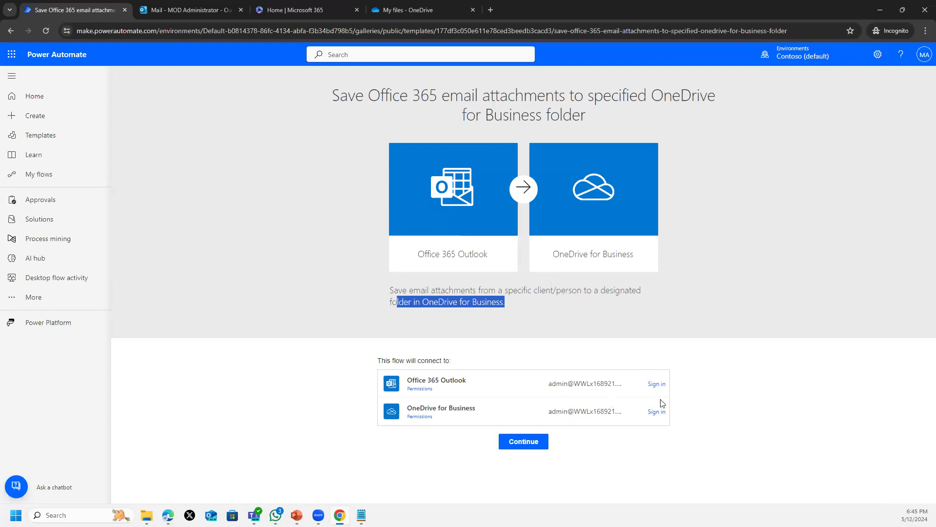
left_click(657, 384)
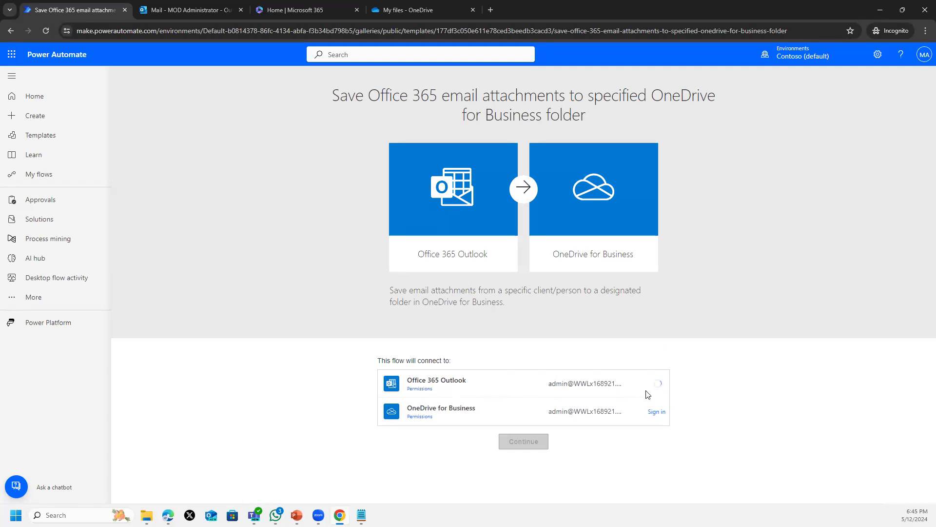
left_click(656, 412)
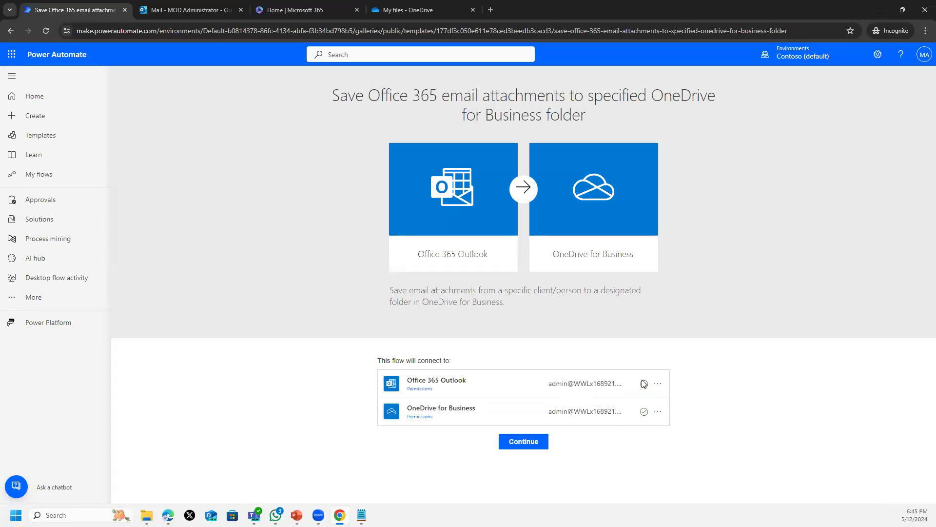
left_click(516, 446)
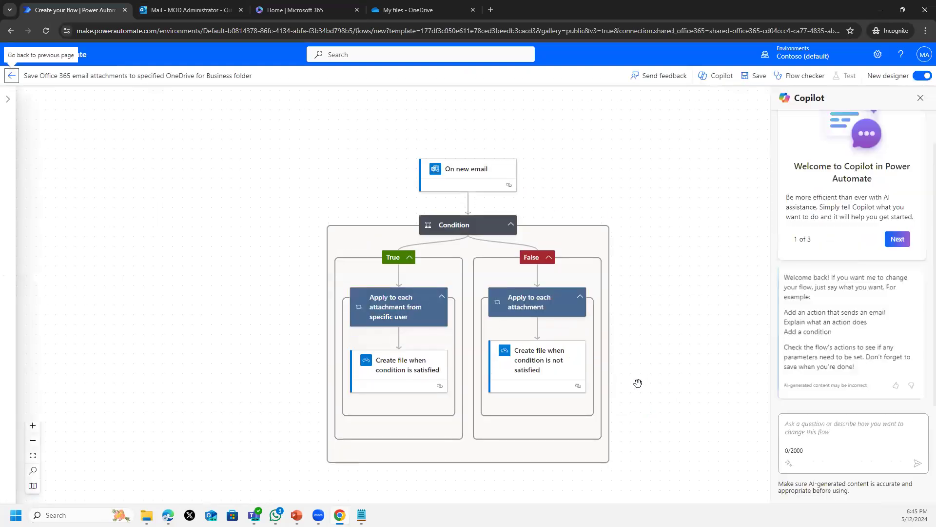
- Set the On new email trigger's Include Attachments and Only With Attachments to Yes, folder Inbox
scroll(517, 267, "down", 1)
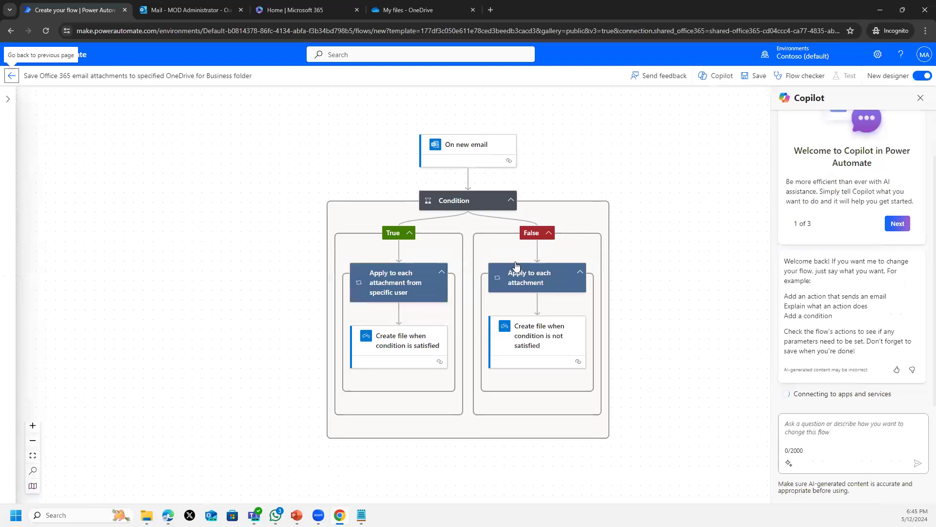
left_click(467, 160)
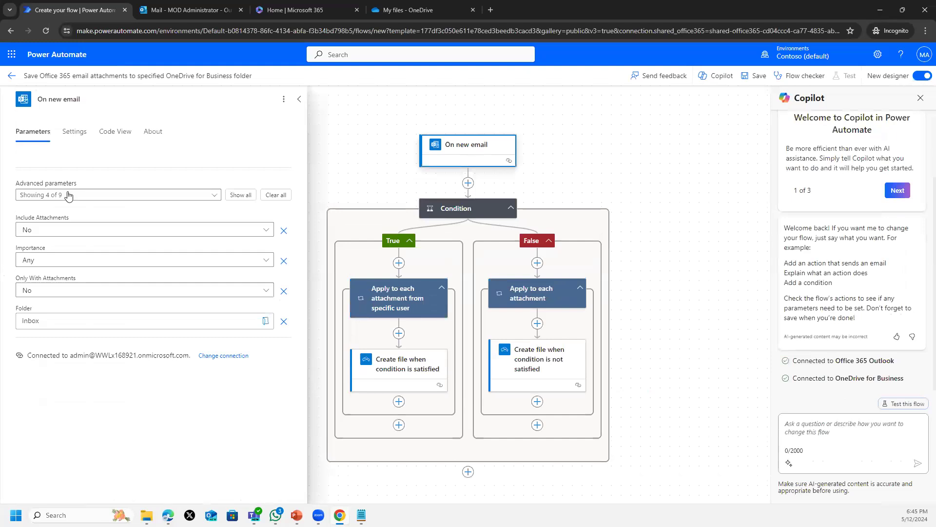
left_click(39, 228)
left_click(34, 281)
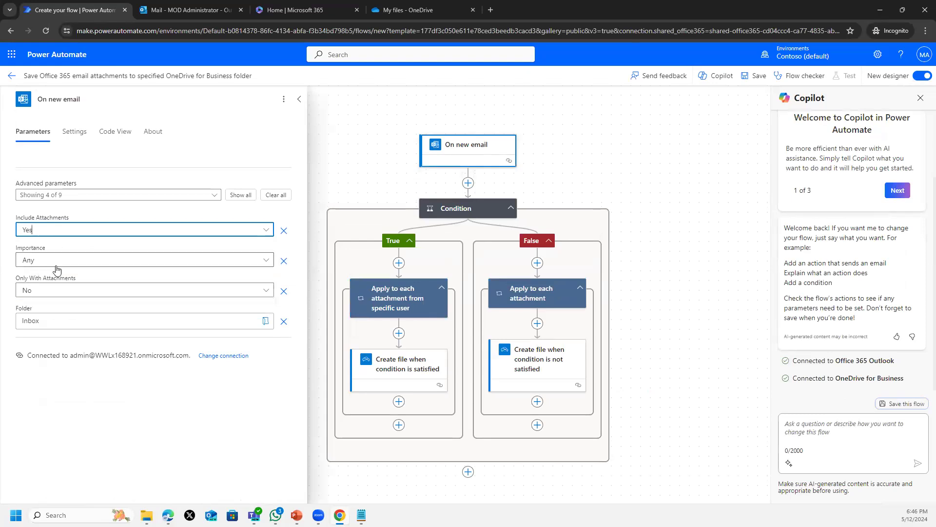
left_click(50, 293)
left_click(41, 343)
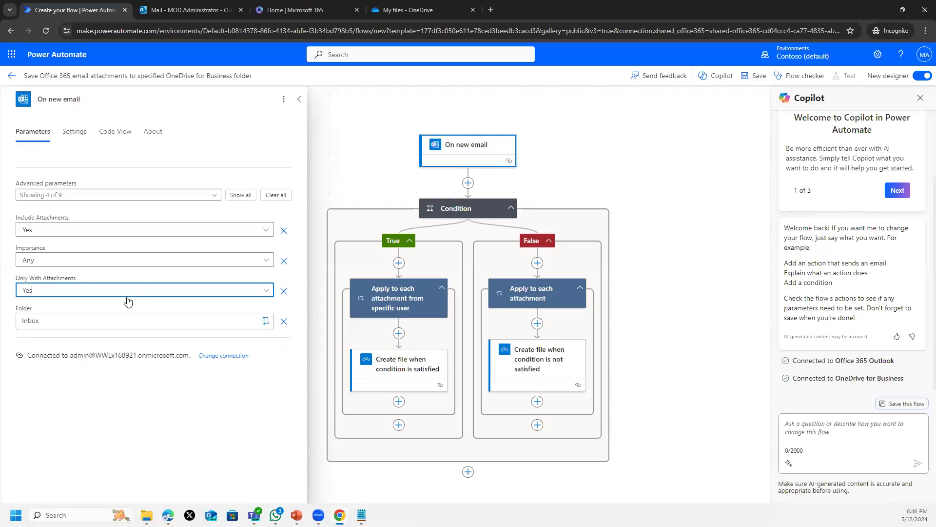
left_click(56, 326)
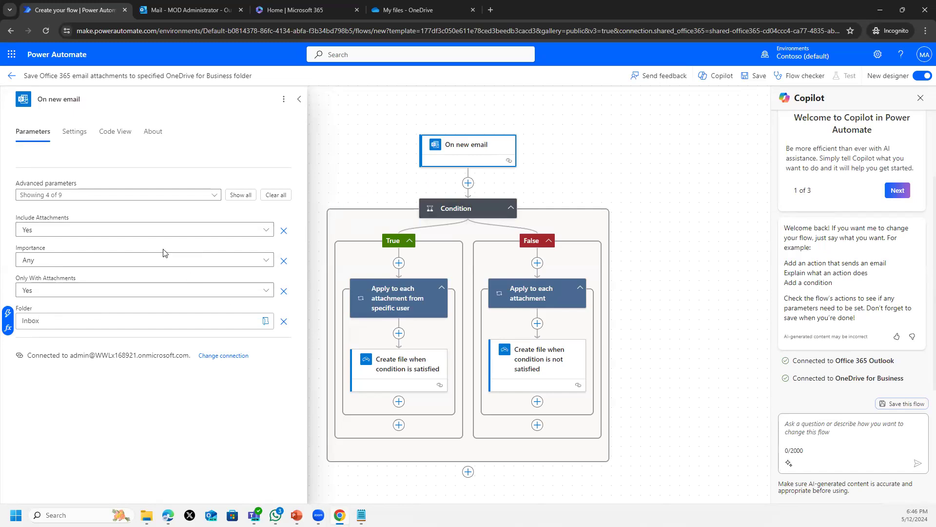
left_click(353, 160)
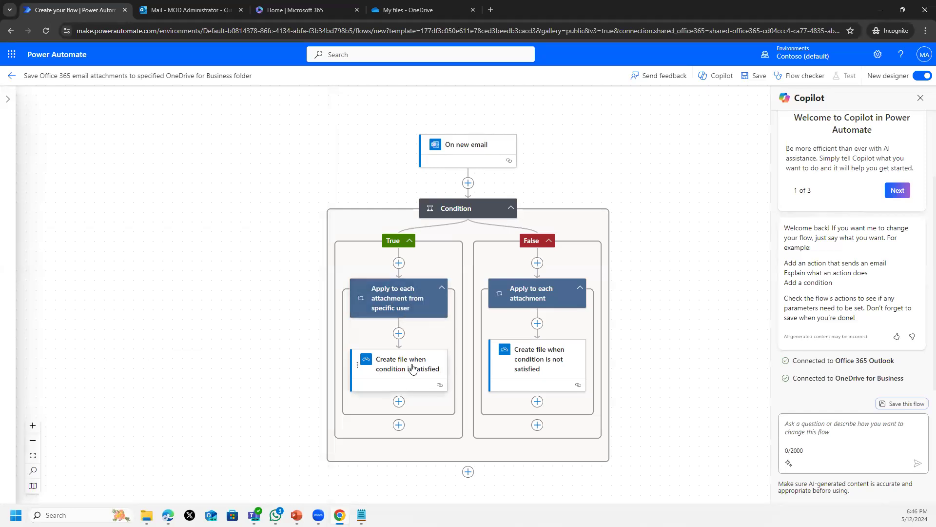
- Replace the satisfied Create file step's File Name with the Attachments Name expression item()?['name']
left_click(397, 376)
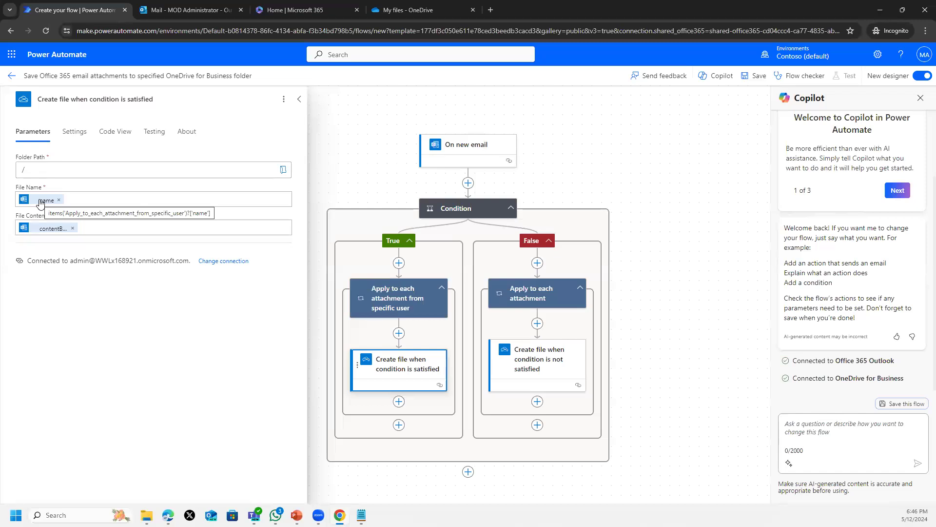
left_click(59, 199)
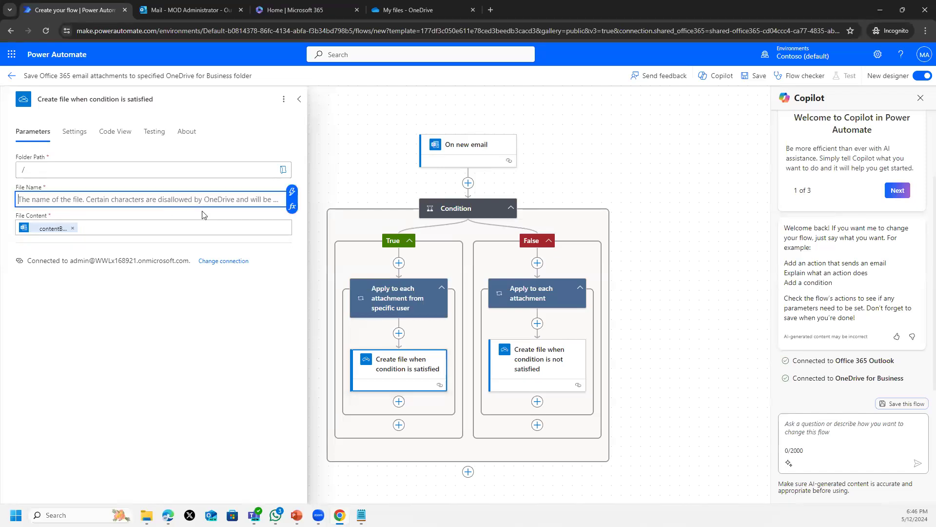
left_click(291, 206)
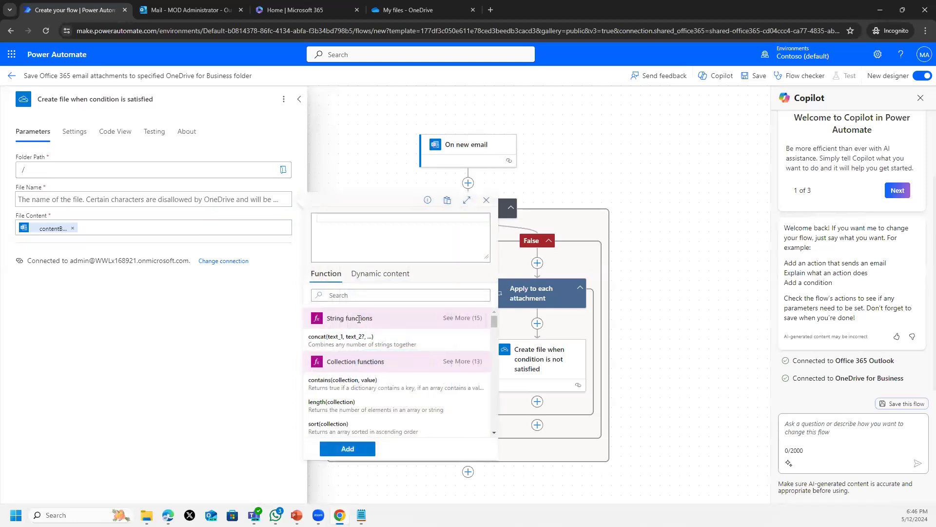
type("att")
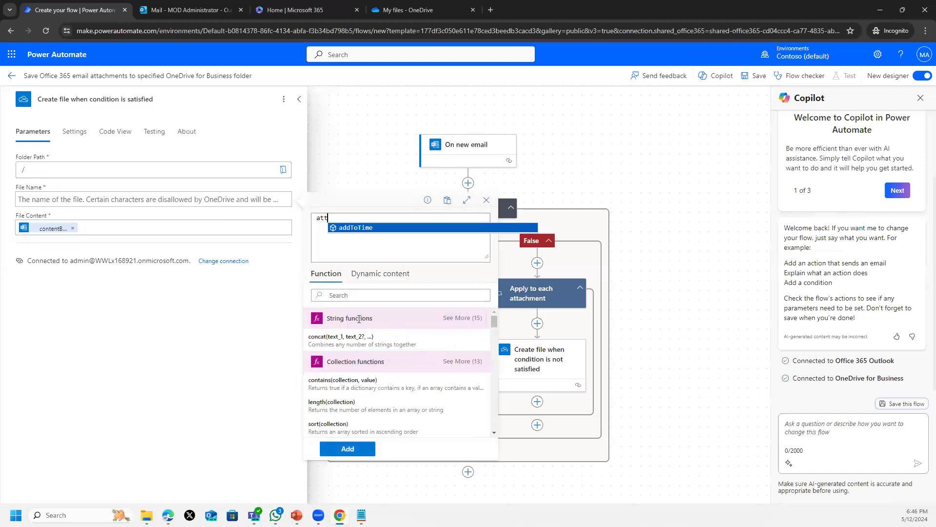
left_click(345, 218)
key("BackSpace")
key("BackSpace")
key("BackSpace")
left_click(350, 296)
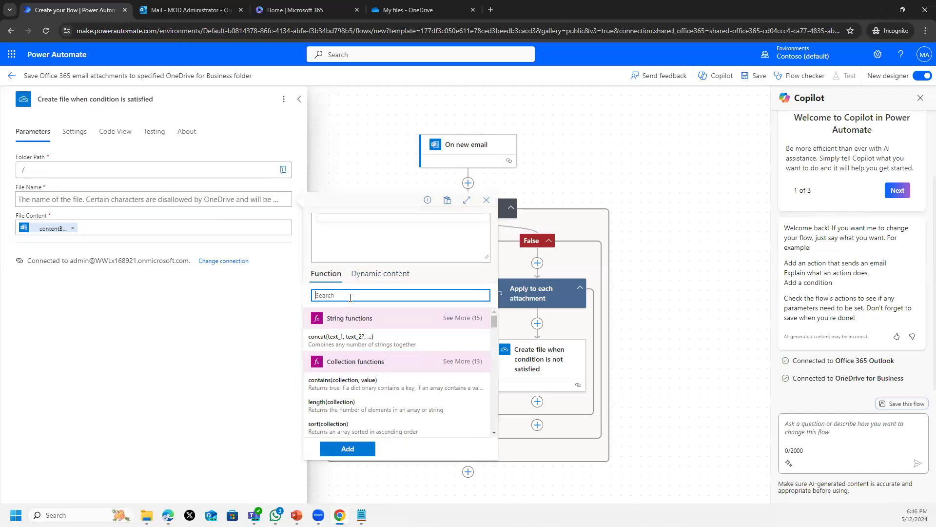
type("atta")
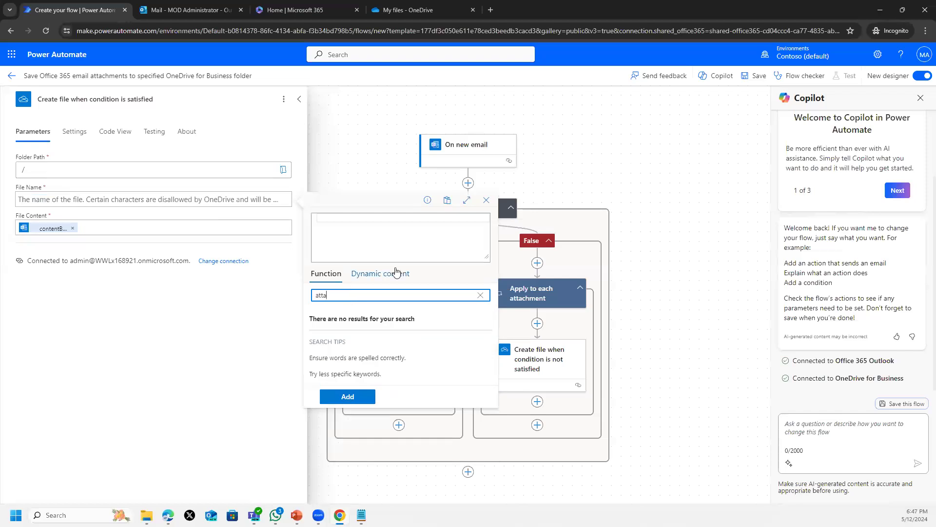
left_click(396, 272)
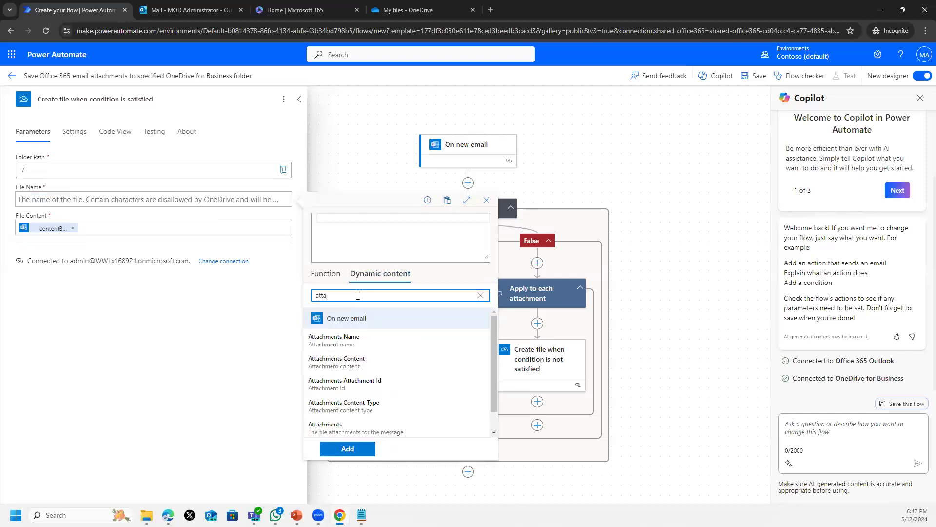
left_click(342, 340)
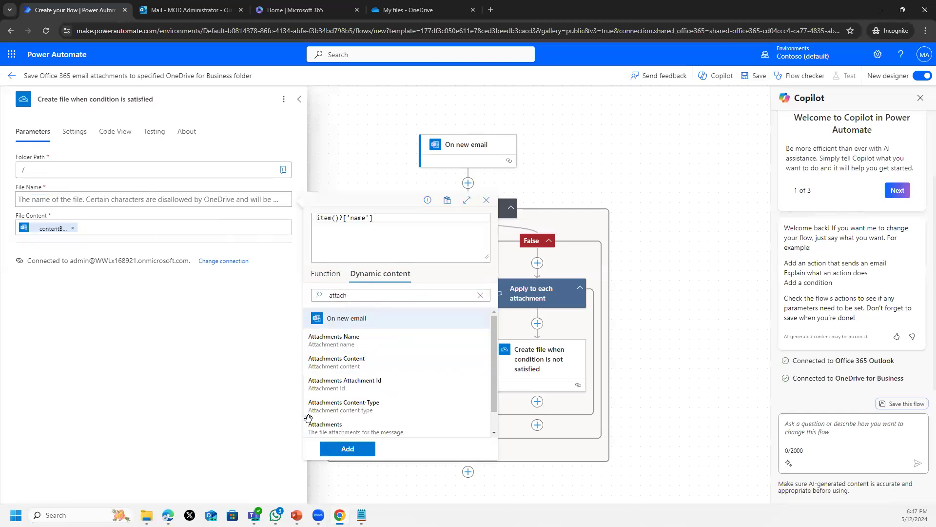
left_click(356, 449)
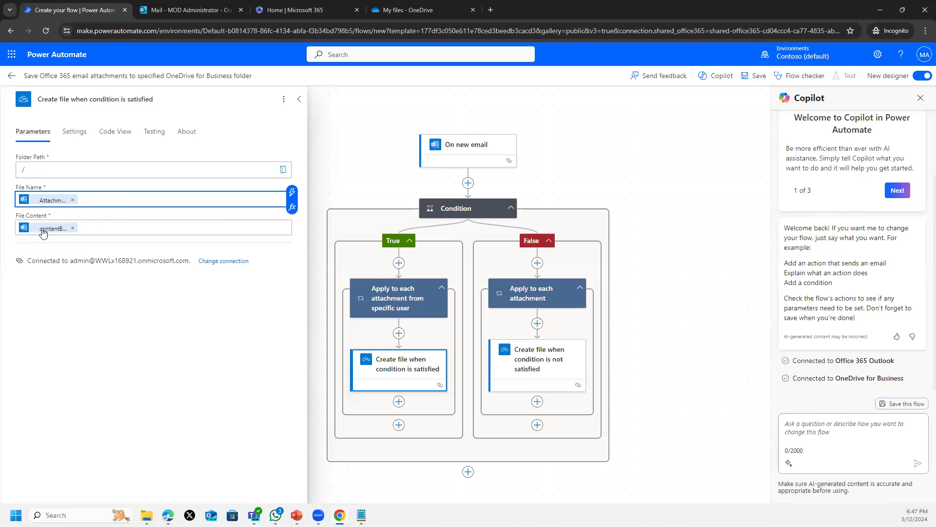
- Replace the File Content value with the Attachments Content dynamic value via the expression editor
left_click(76, 230)
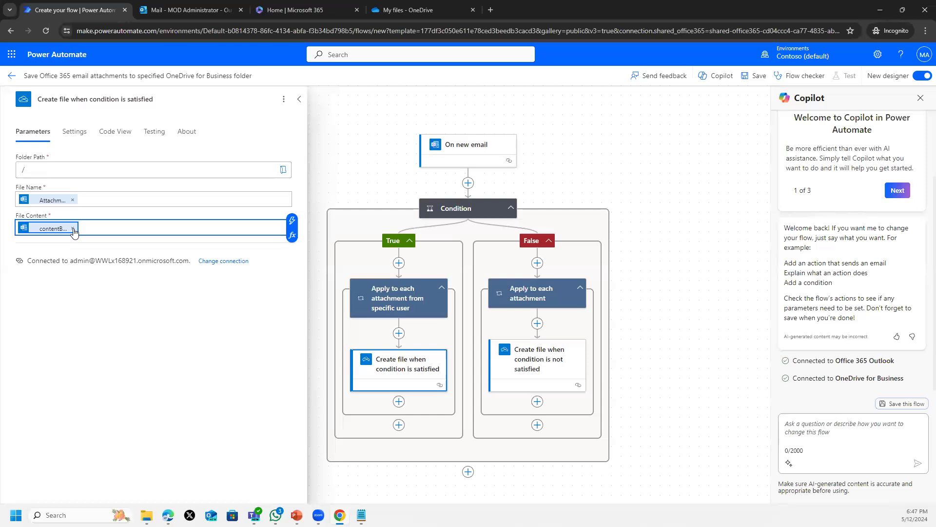
left_click(73, 228)
left_click(292, 236)
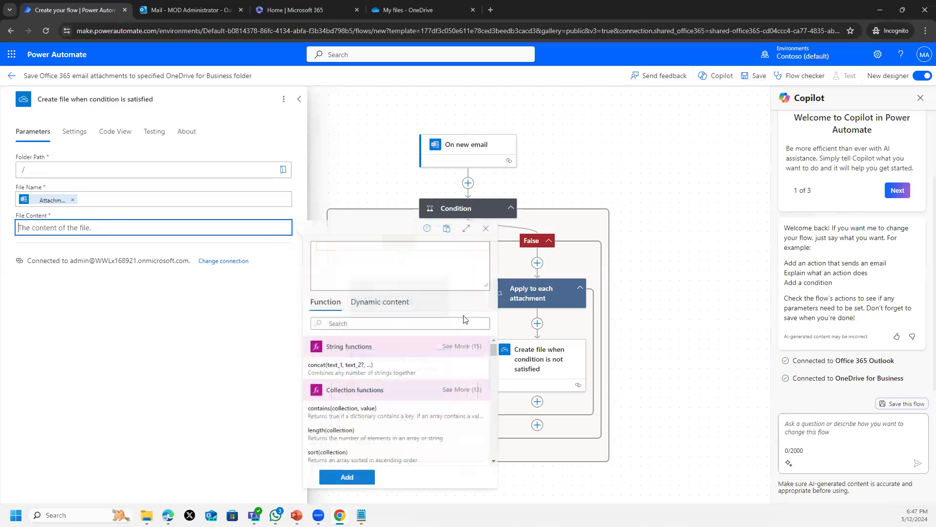
left_click(384, 308)
left_click(341, 324)
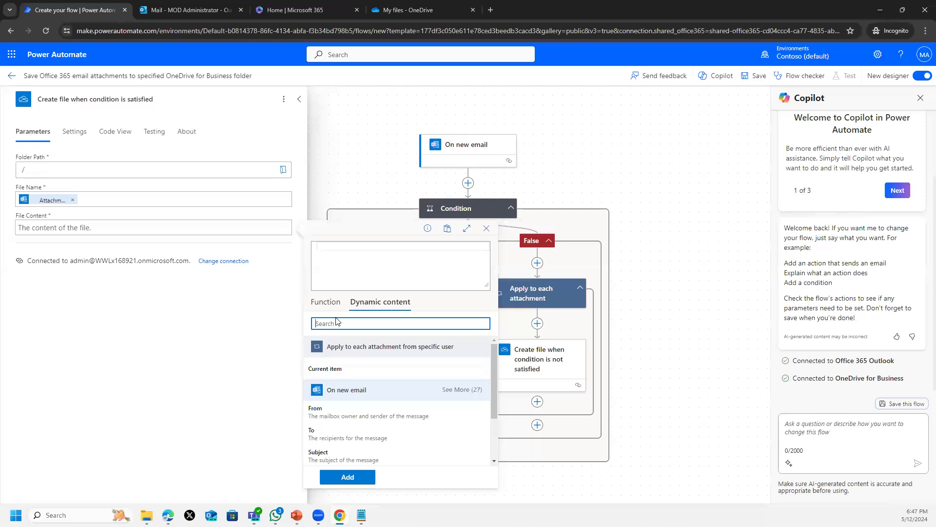
type("fin")
key("BackSpace")
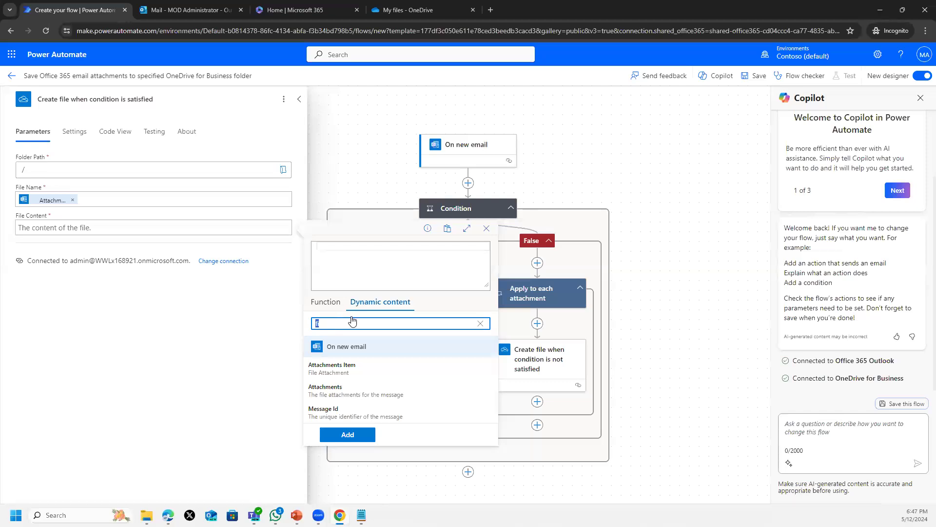
type("atta")
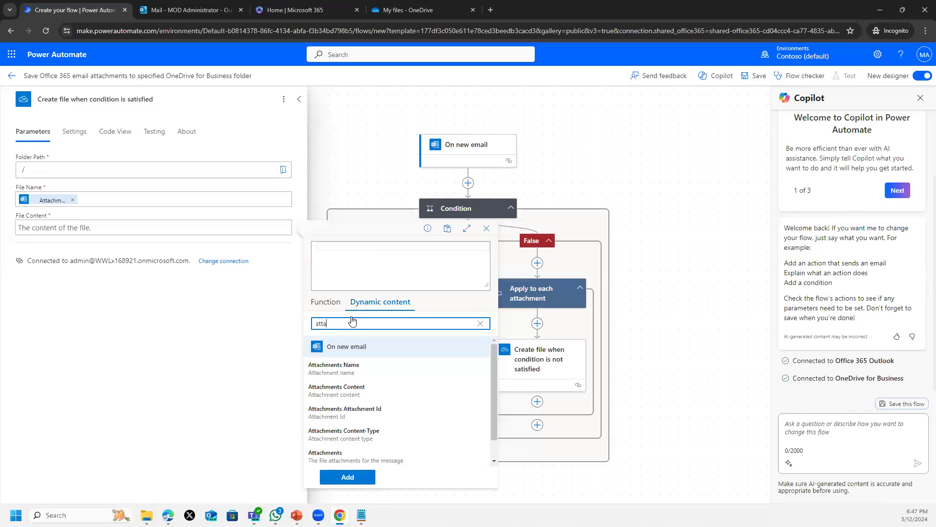
left_click(352, 391)
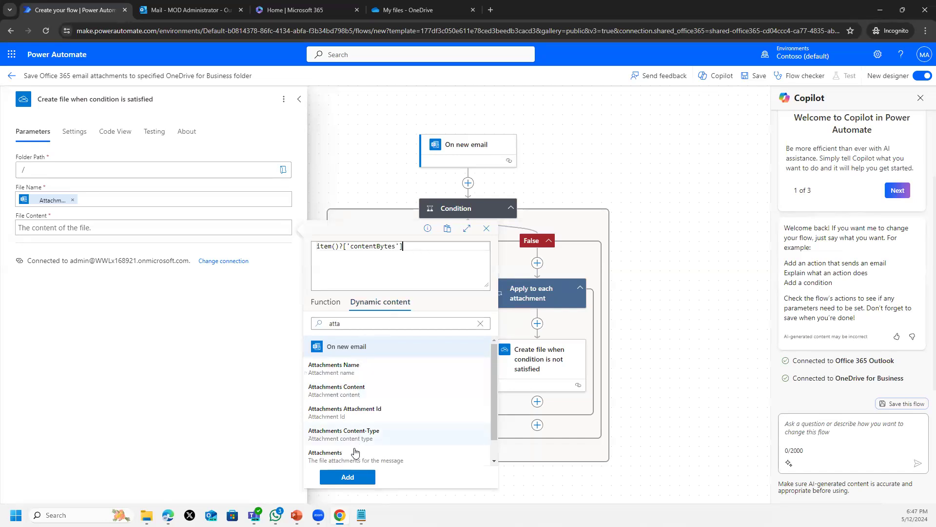
left_click(354, 477)
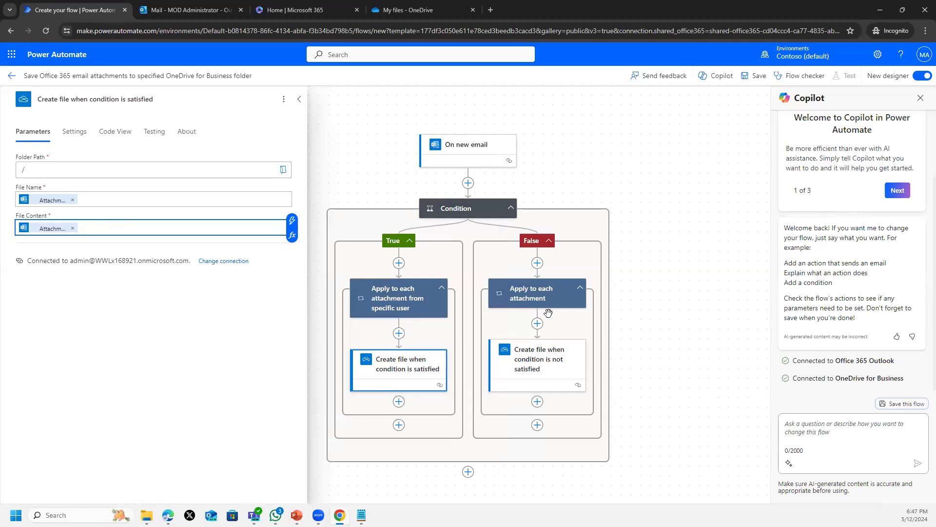
left_click(547, 259)
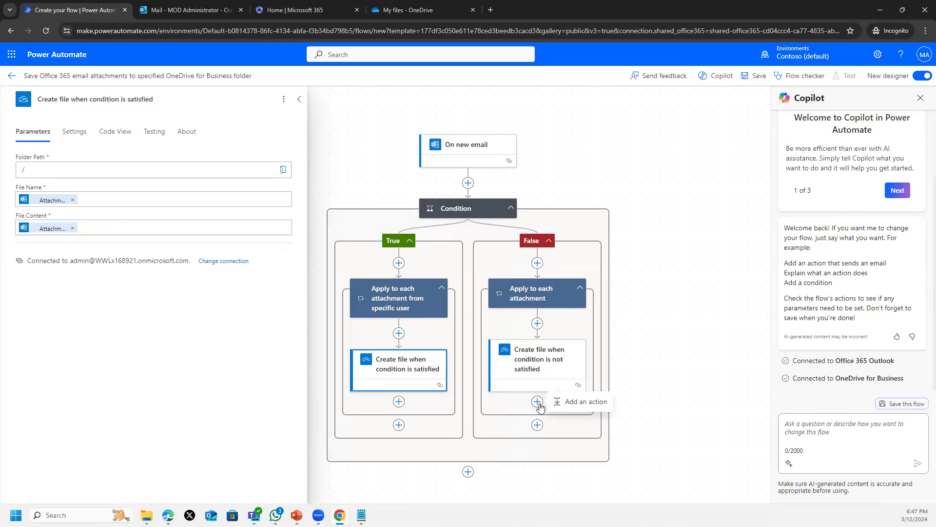
- Clear the File Name and File Content values of the not-satisfied Create file step
left_click(547, 366)
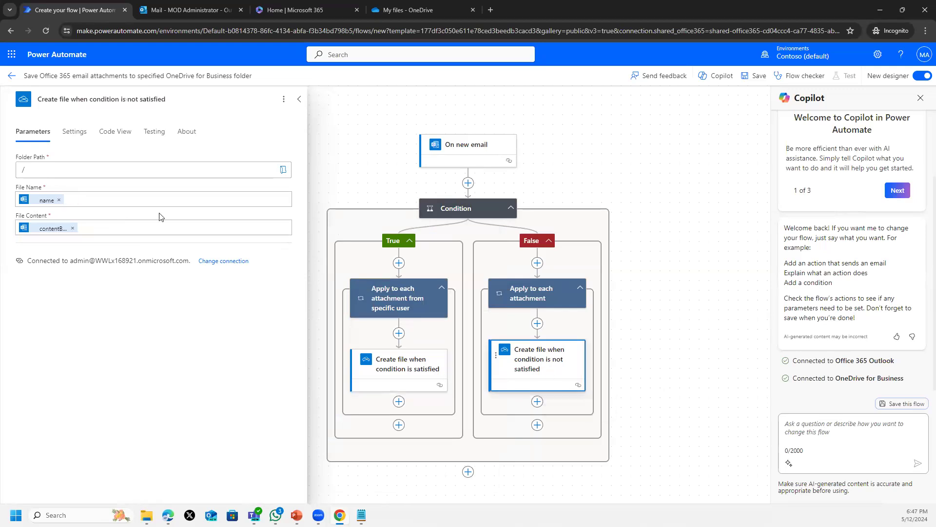
left_click(77, 196)
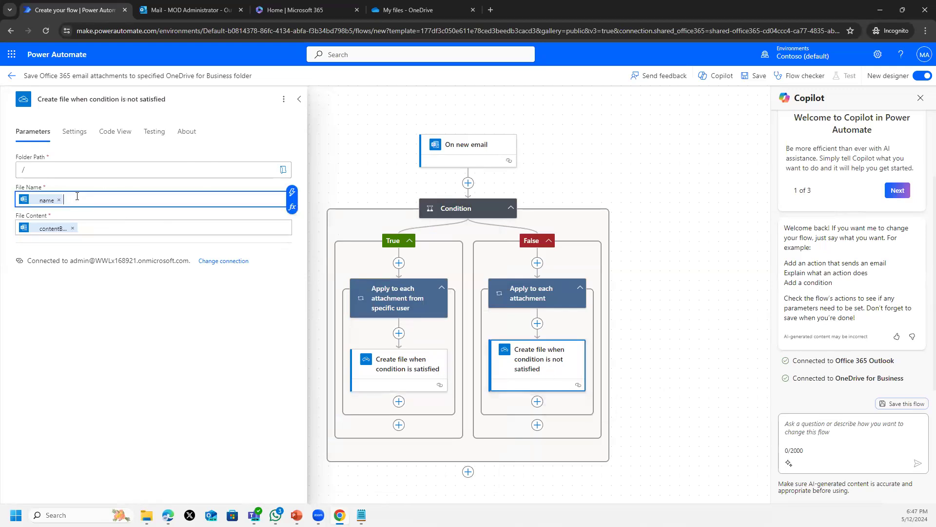
key("BackSpace")
left_click(101, 228)
key("BackSpace")
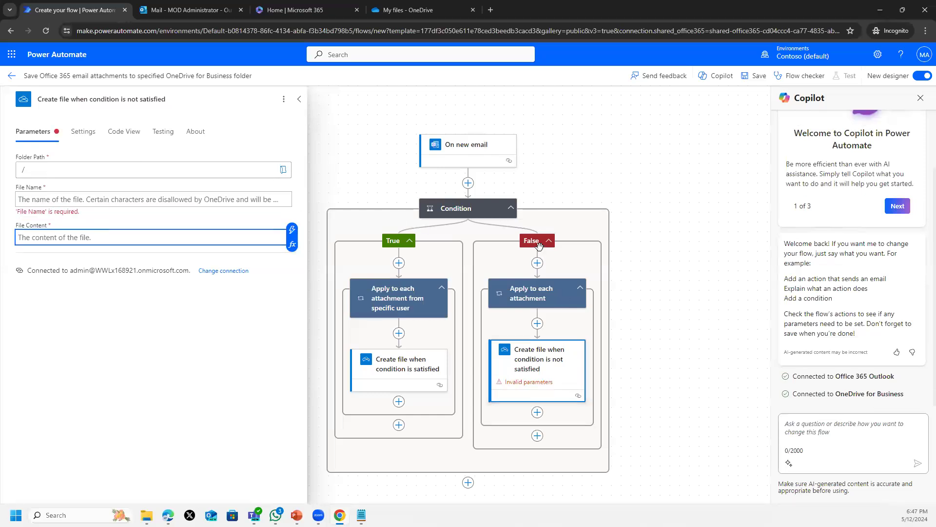
- Delete the not-satisfied Create file step and the False branch's Apply to each attachment loop
right_click(550, 350)
left_click(576, 358)
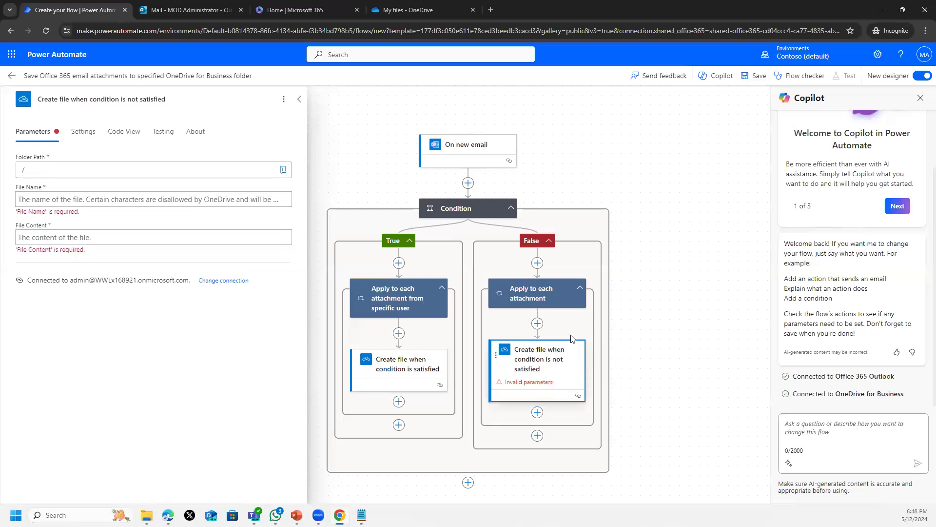
key("Return")
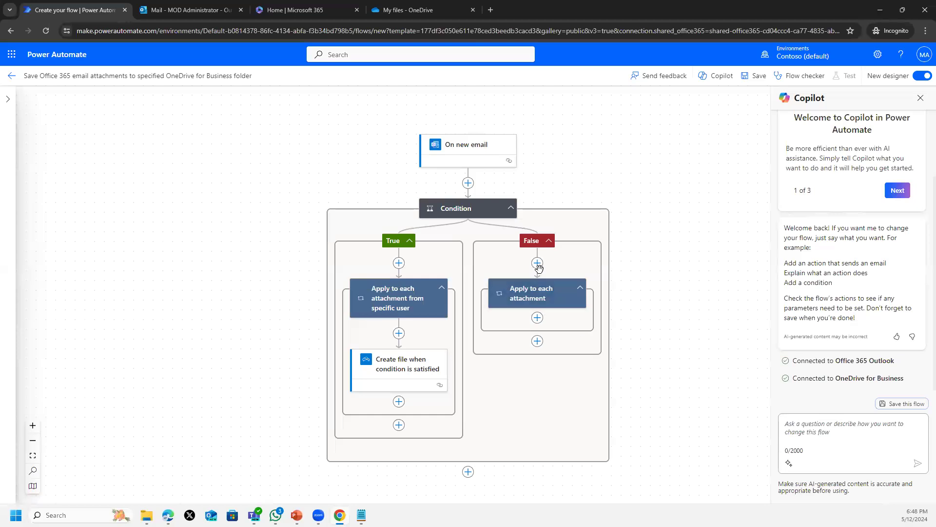
right_click(543, 296)
left_click(565, 302)
left_click(474, 301)
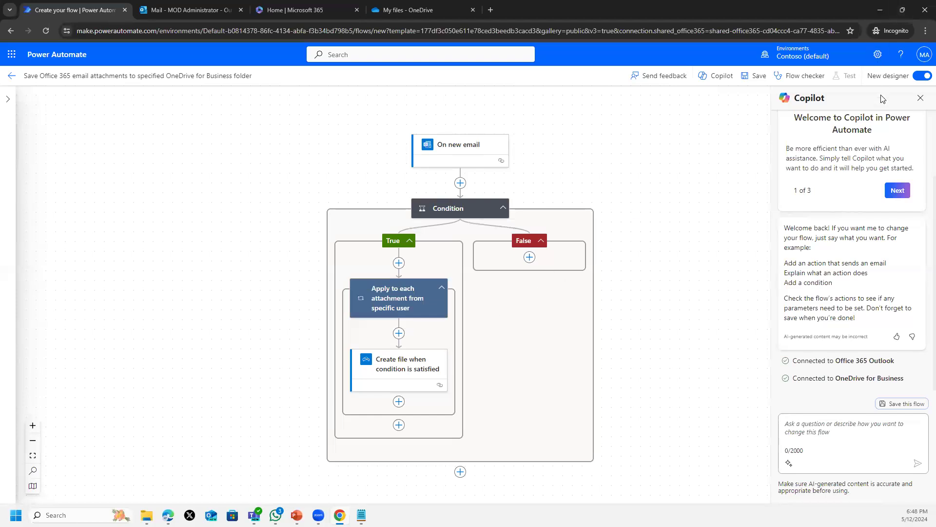
- Save the flow and bring up the Test Flow panel with the Manually option
left_click(754, 76)
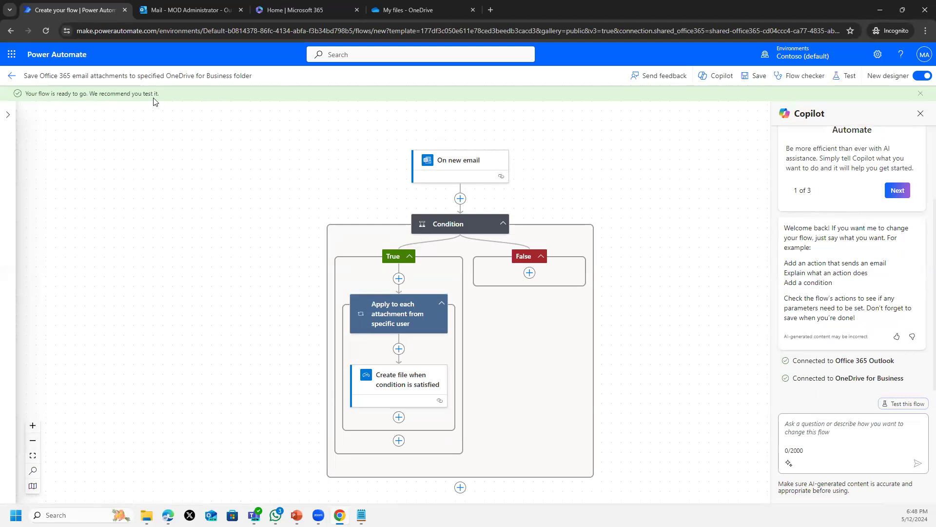
double_click(103, 93)
left_click(849, 76)
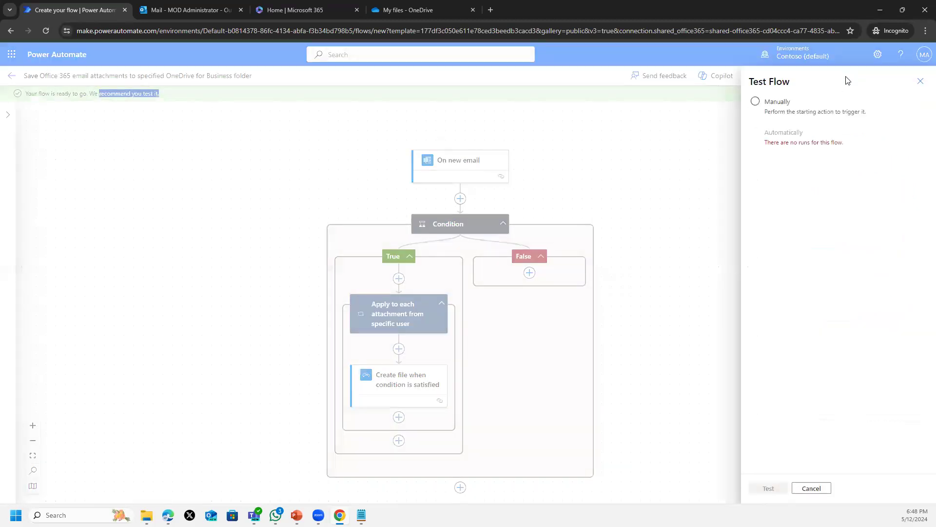
- Start the manual test so the flow waits for an incoming email
left_click(756, 103)
left_click(770, 487)
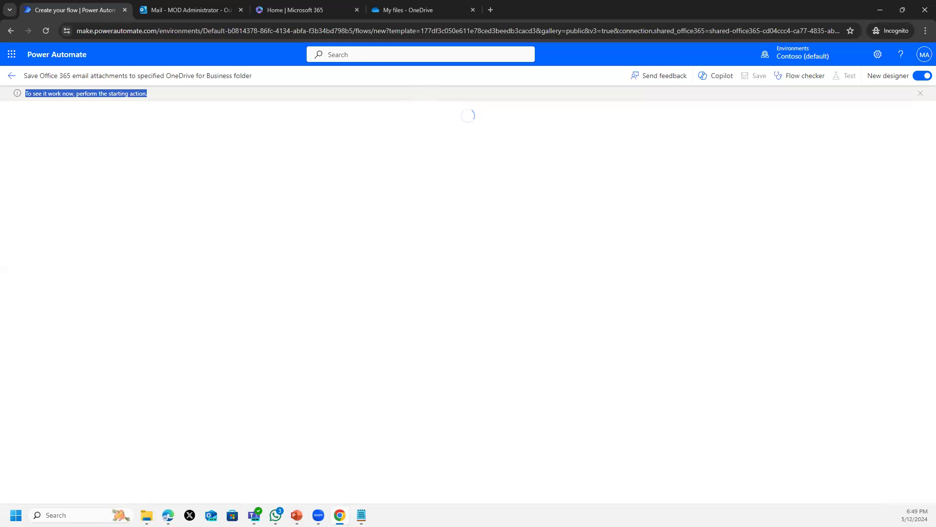
key("alt+Tab")
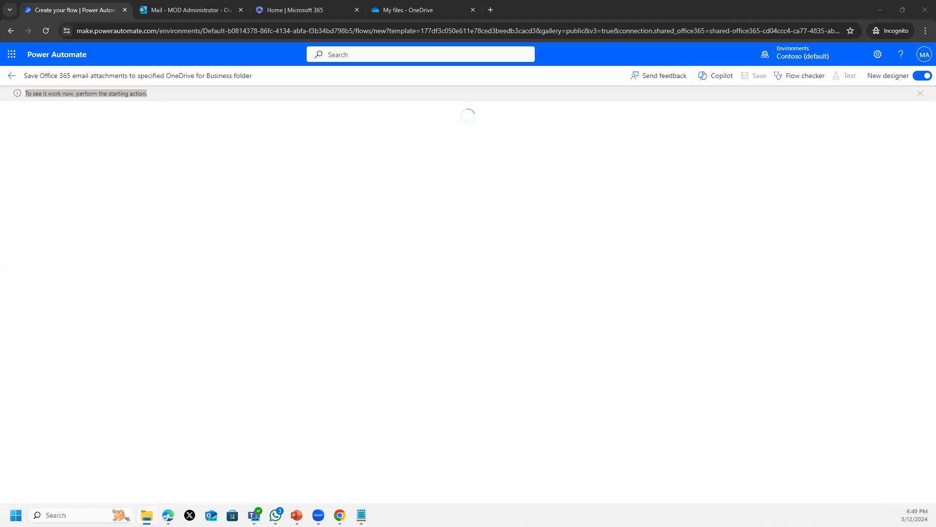
- Start a new email to the MOD Administrator account and choose to attach a file from this computer
left_click(198, 13)
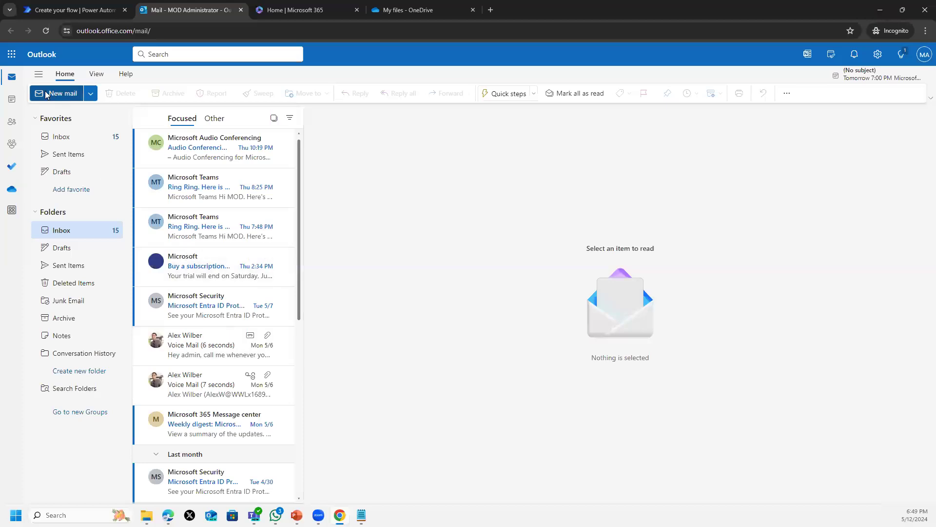
left_click(62, 93)
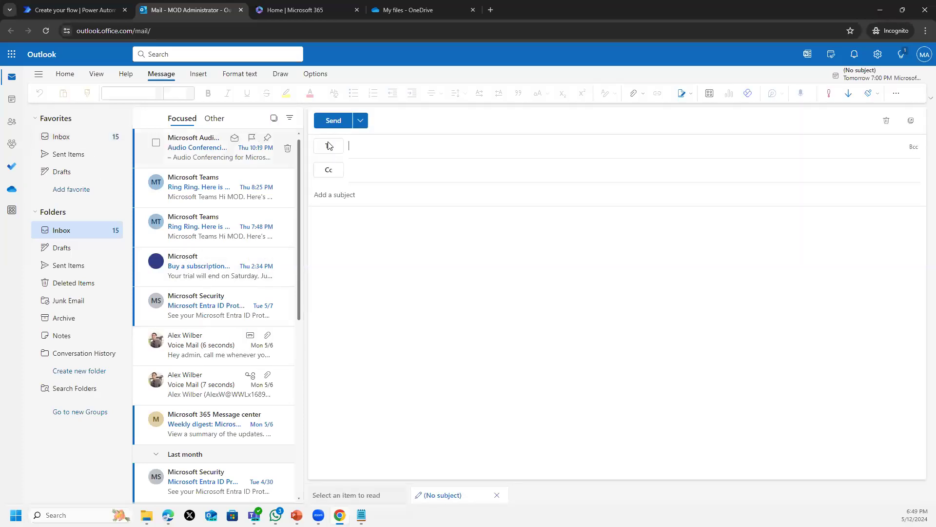
type("admin")
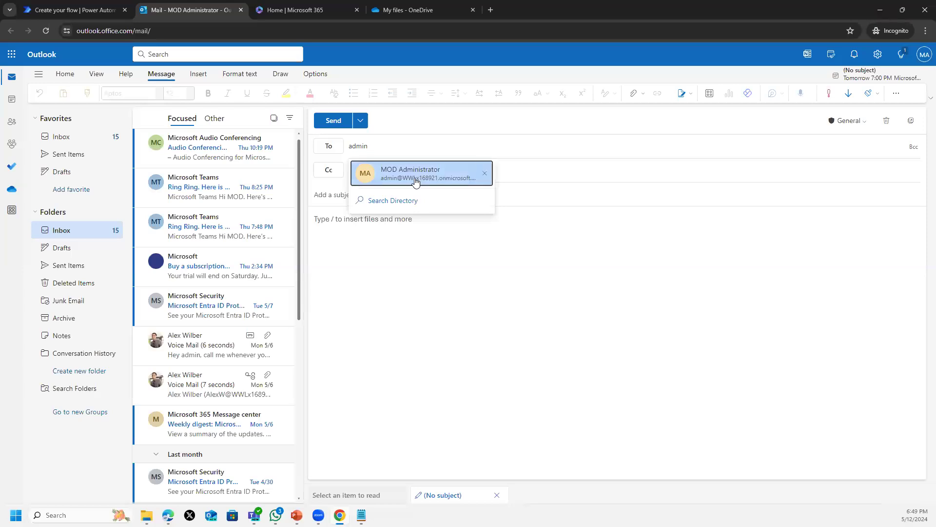
left_click(415, 181)
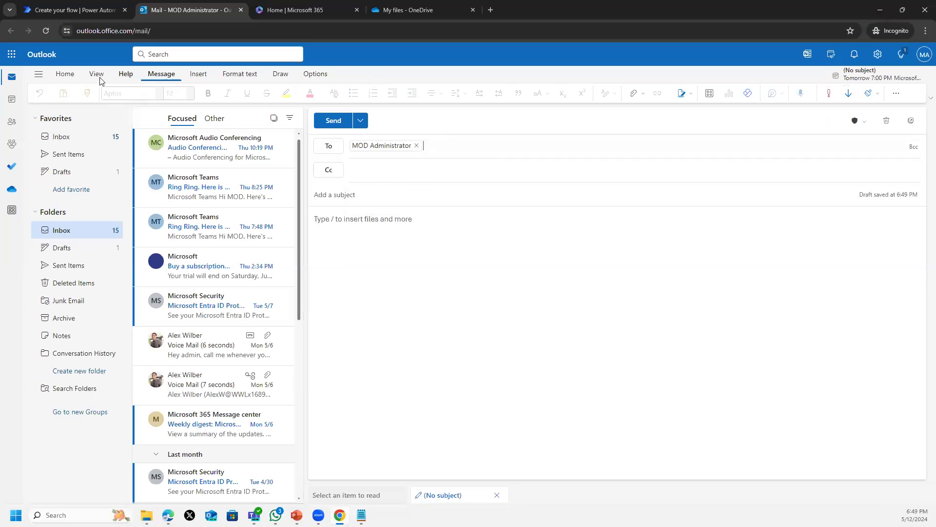
left_click(198, 74)
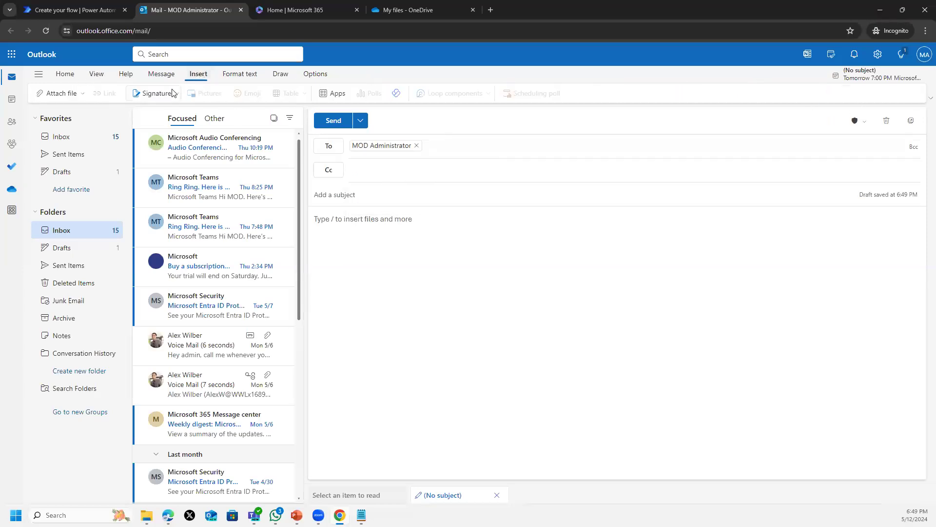
left_click(61, 93)
left_click(82, 117)
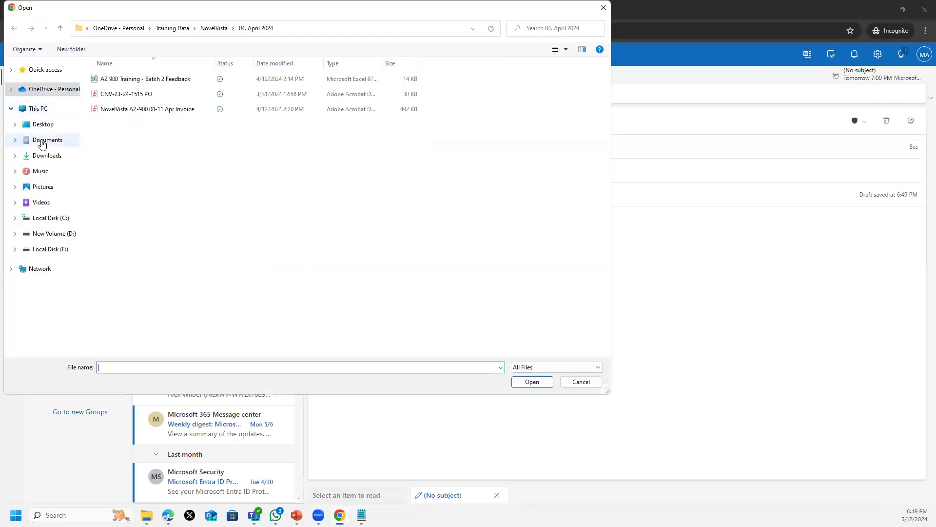
- Attach UsersList.csv from the Desktop, add subject 'Users List in the Organization', and send
left_click(53, 128)
double_click(115, 142)
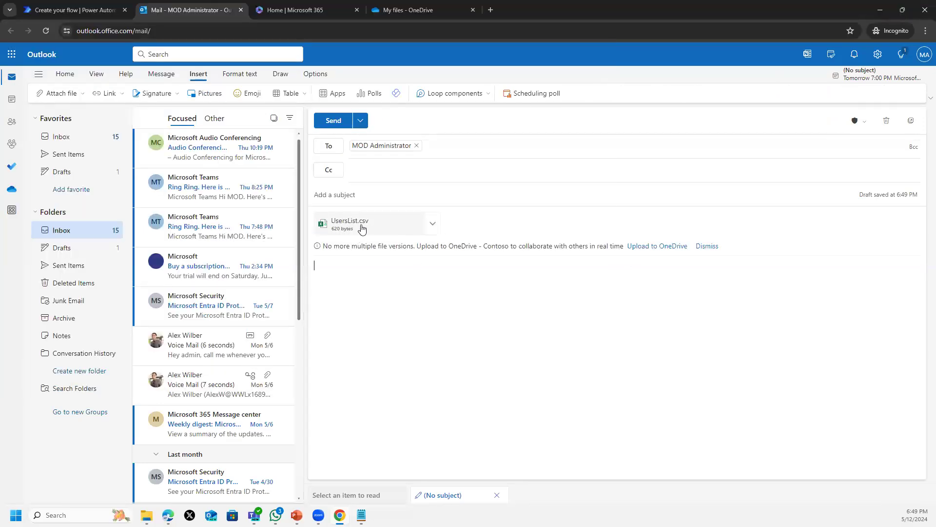
left_click(358, 195)
type("Users")
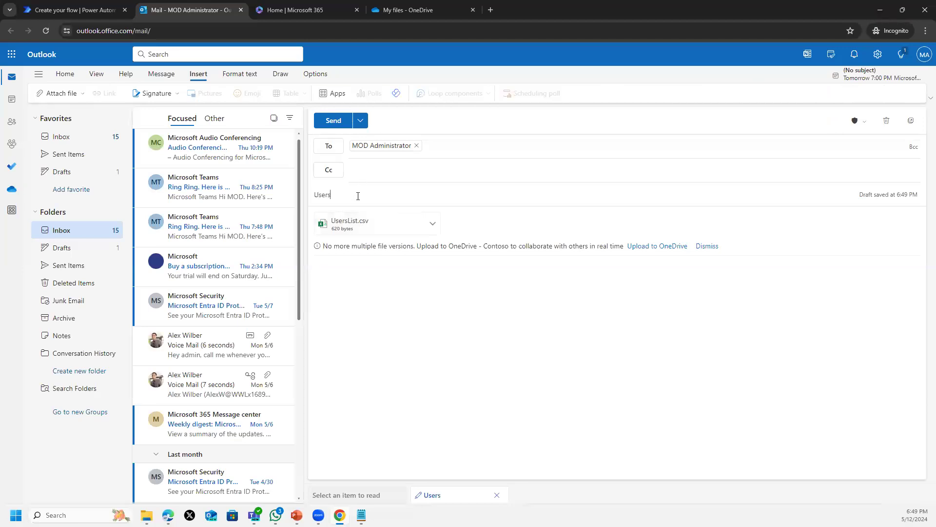
type(" List in the Organization")
left_click(334, 122)
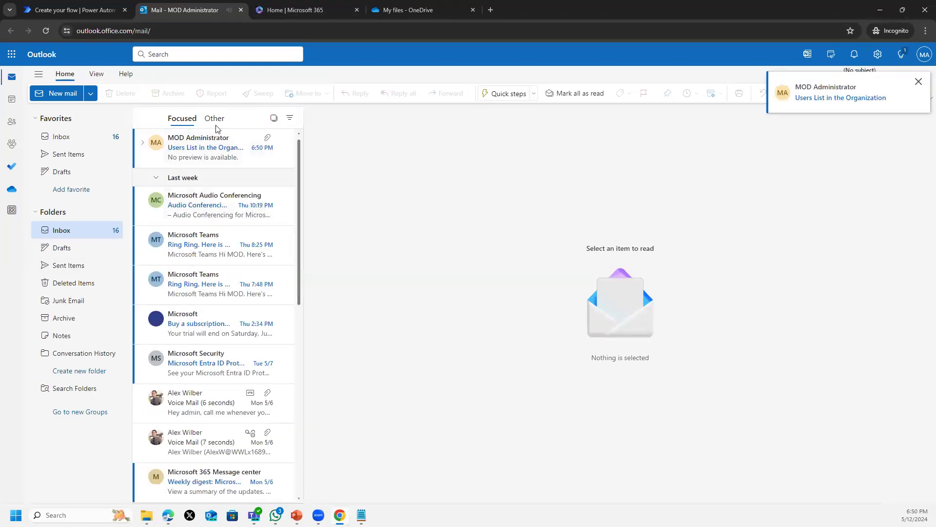
- Open the received 'Users List in the Organization' message and return to the Power Automate tab
left_click(145, 148)
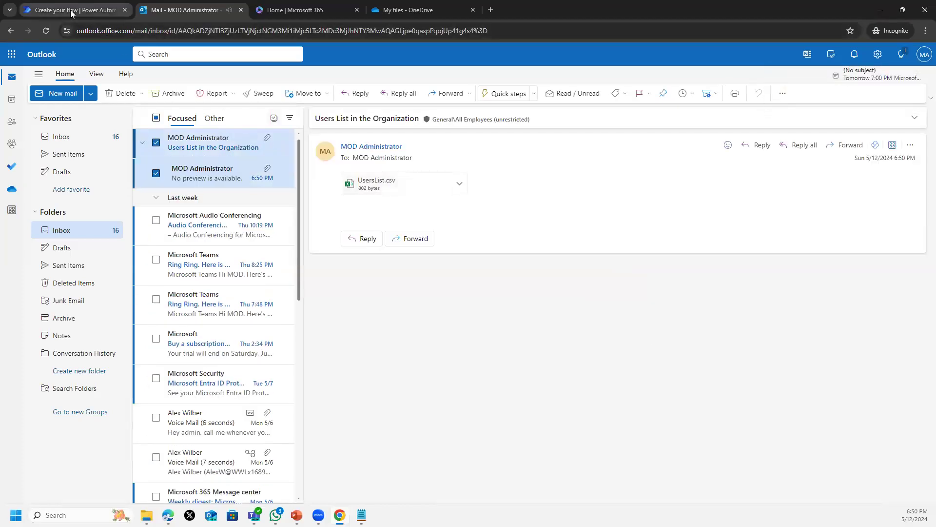
left_click(70, 9)
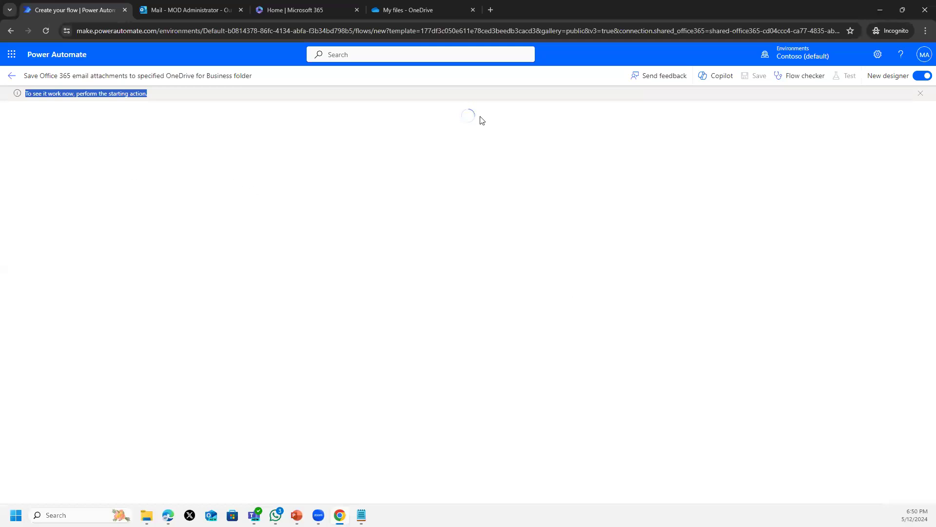
- Reload OneDrive My files to see UsersList.csv, then return to the flow run results
left_click(404, 14)
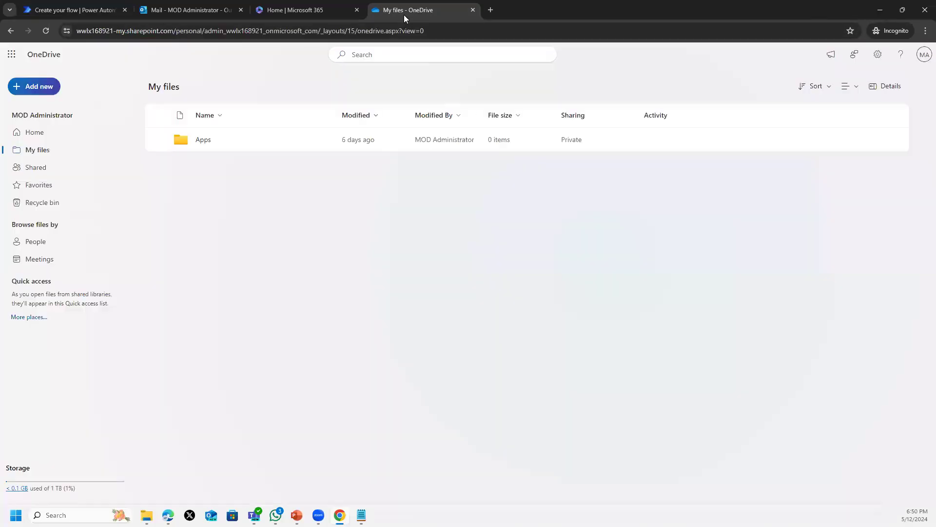
left_click(46, 31)
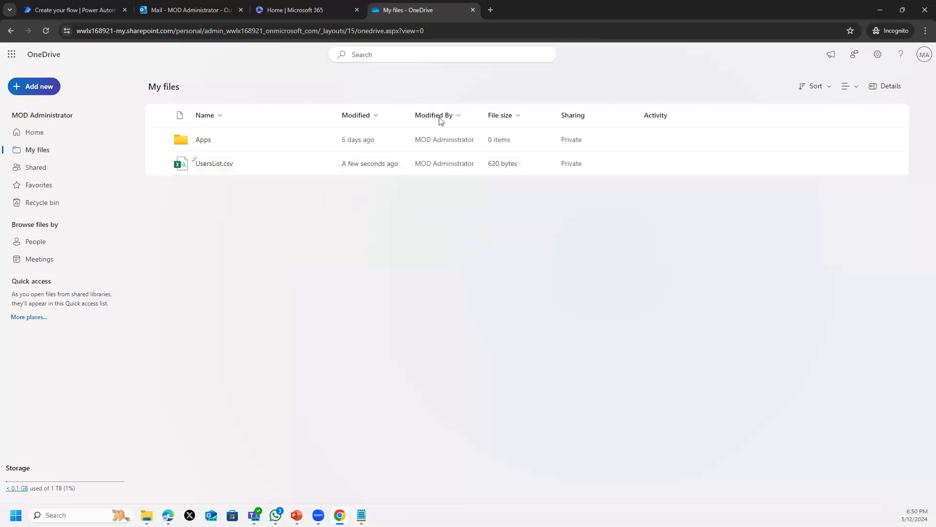
left_click(74, 10)
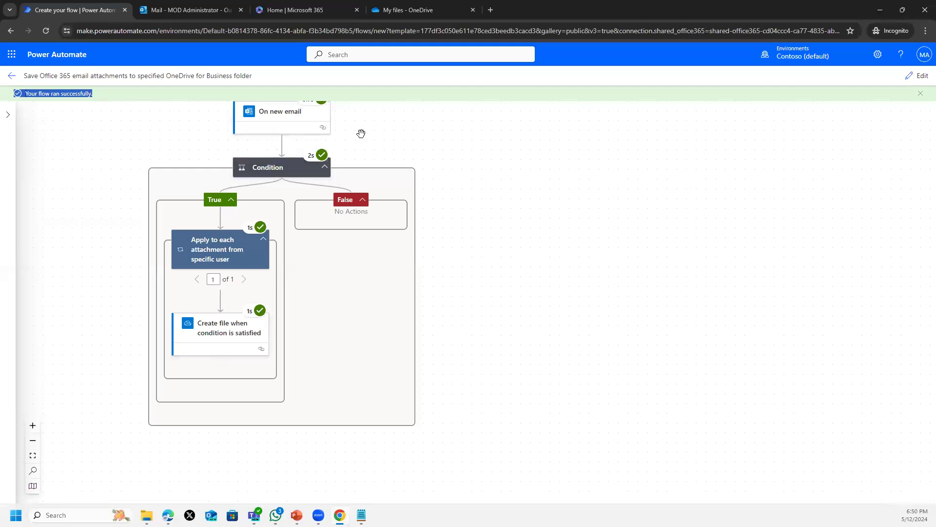
- Dismiss the 'Your flow ran successfully' banner and go back to the flow's details page
scroll(672, 285, "up", 1)
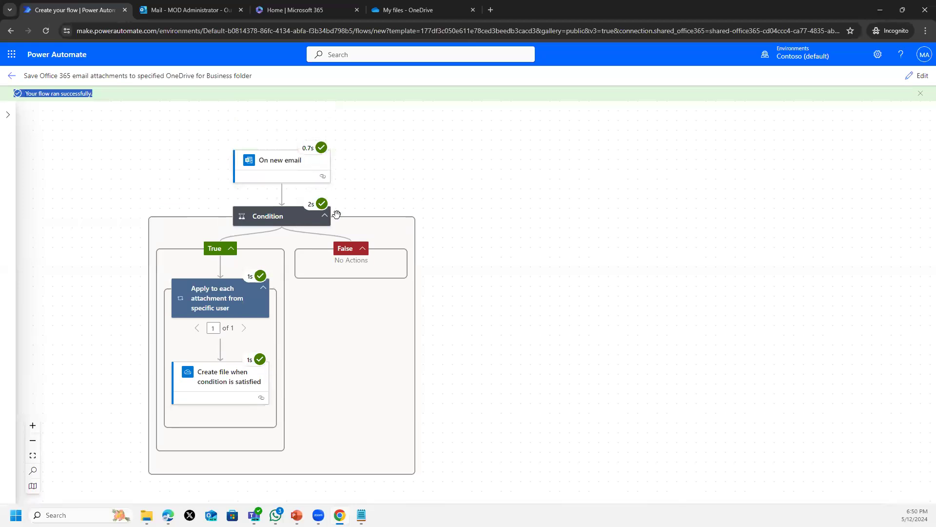
left_click(419, 13)
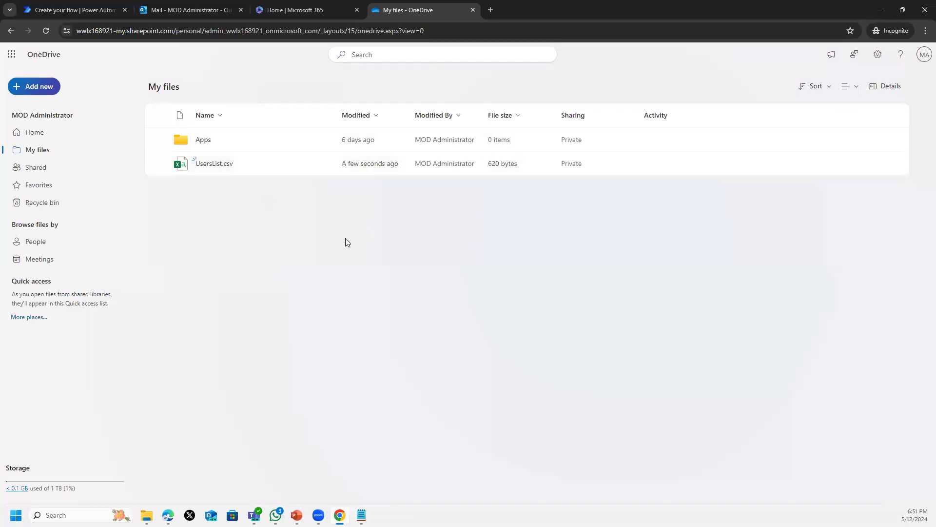
left_click(74, 15)
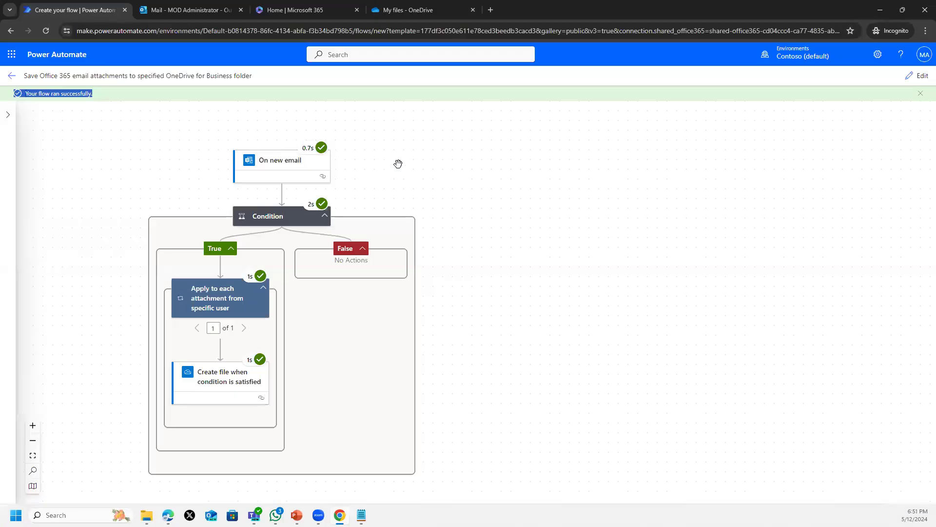
left_click(921, 94)
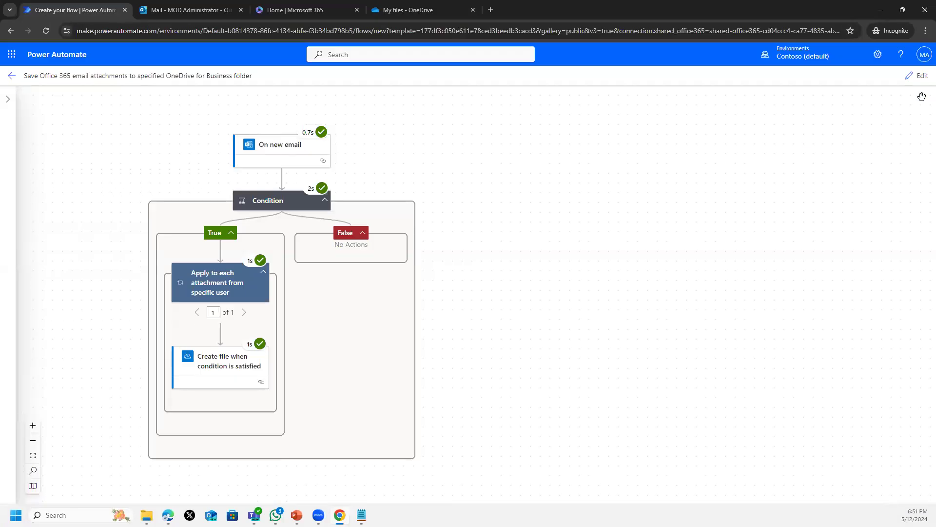
left_click(11, 76)
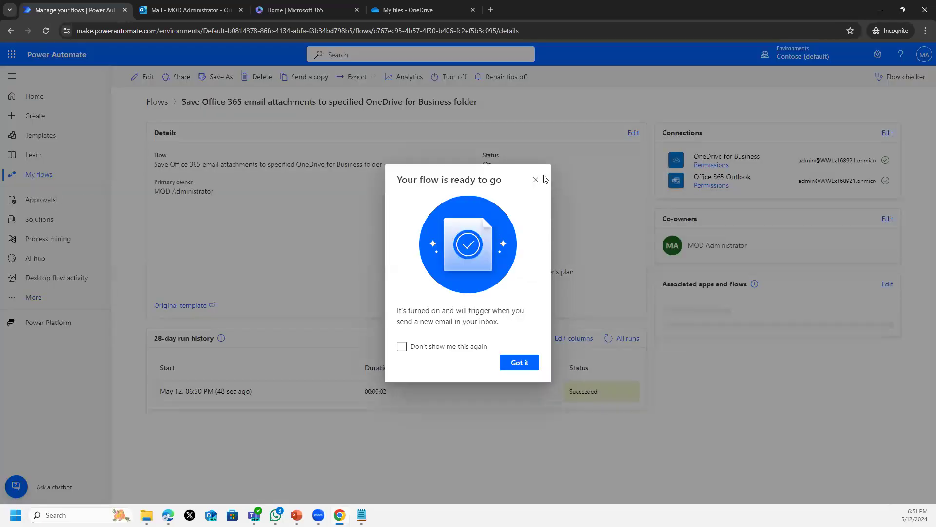
- Close the 'Your flow is ready to go' notice and open Templates
left_click(213, 126)
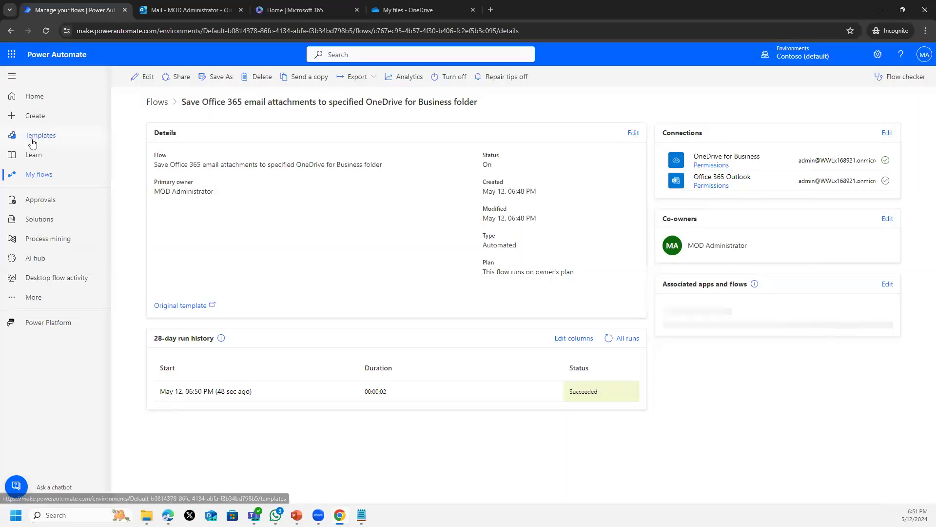
left_click(40, 136)
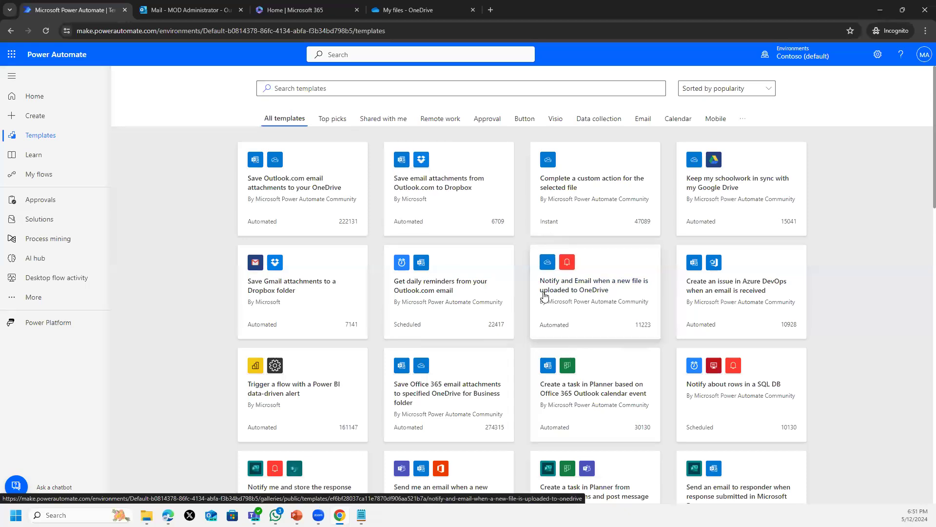
- Browse through the template gallery, then go to the Create page
scroll(545, 295, "down", 3)
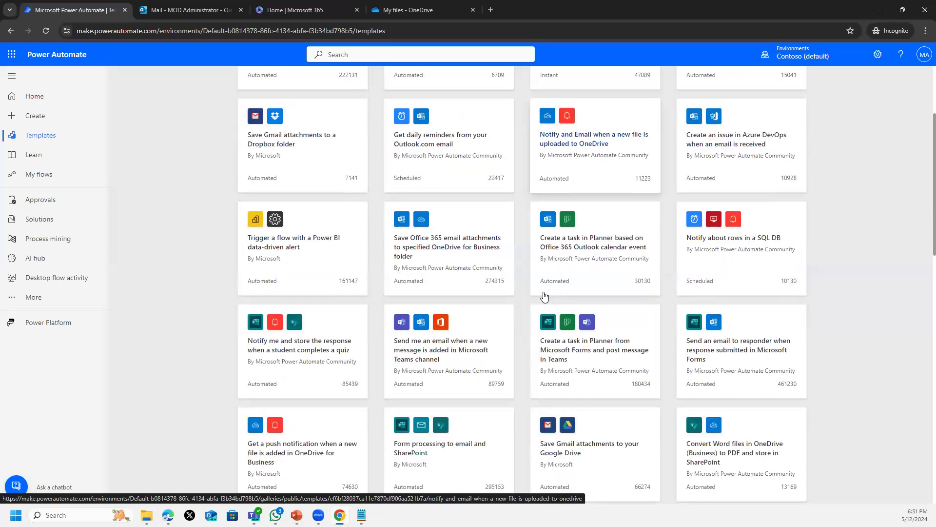
scroll(545, 295, "up", 1)
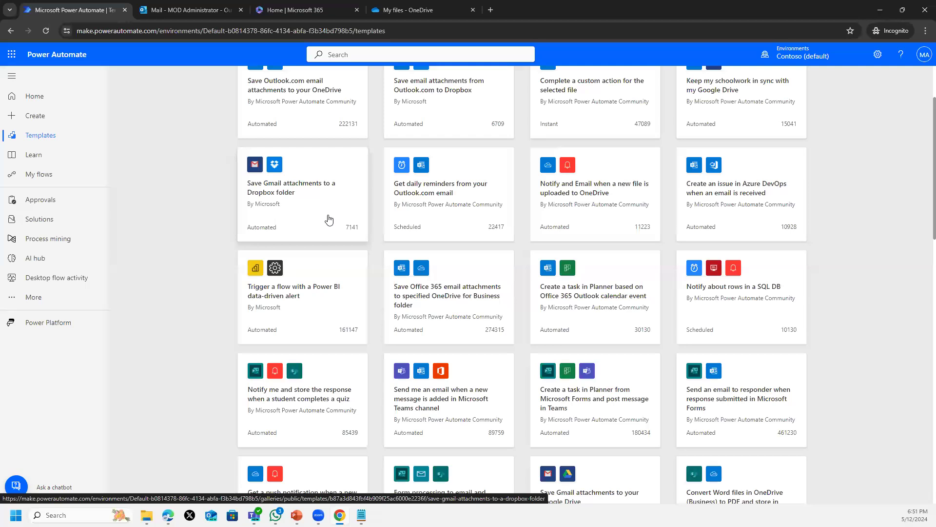
scroll(558, 273, "down", 4)
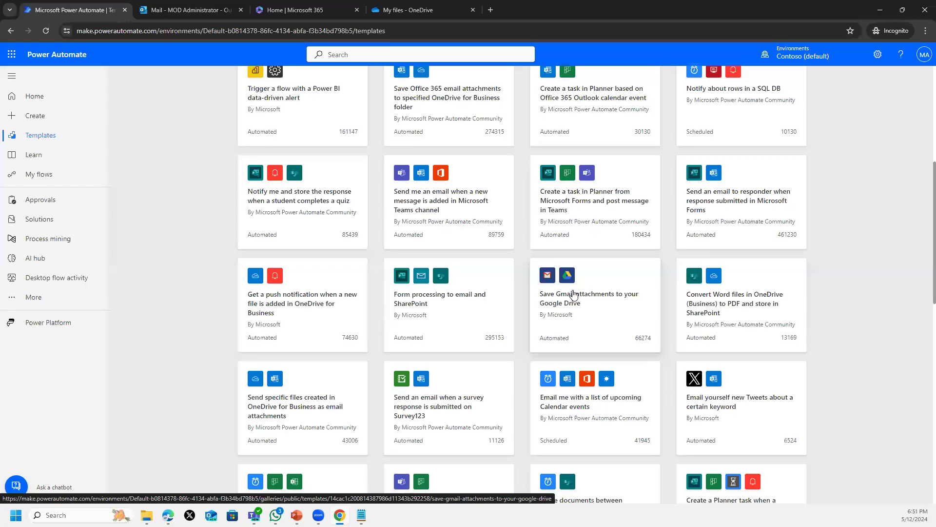
scroll(574, 292, "down", 3)
scroll(574, 302, "down", 7)
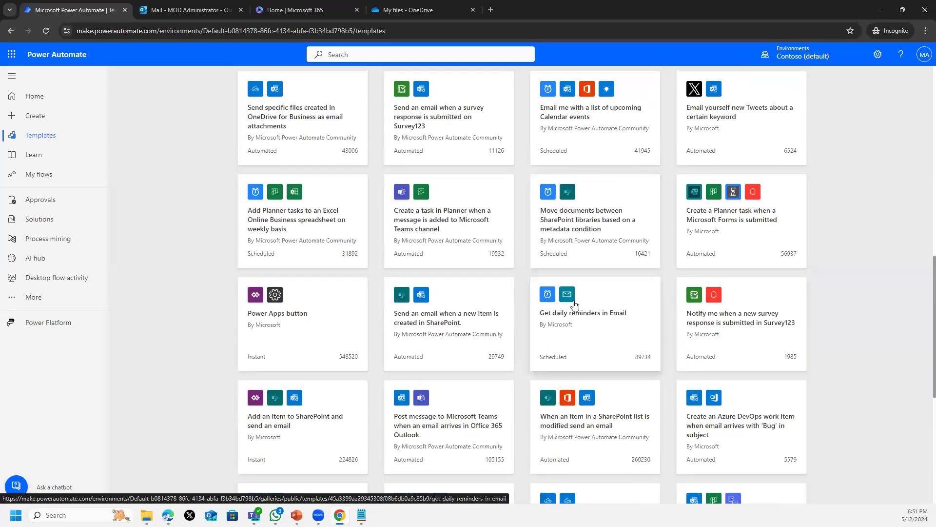
scroll(574, 305, "down", 1)
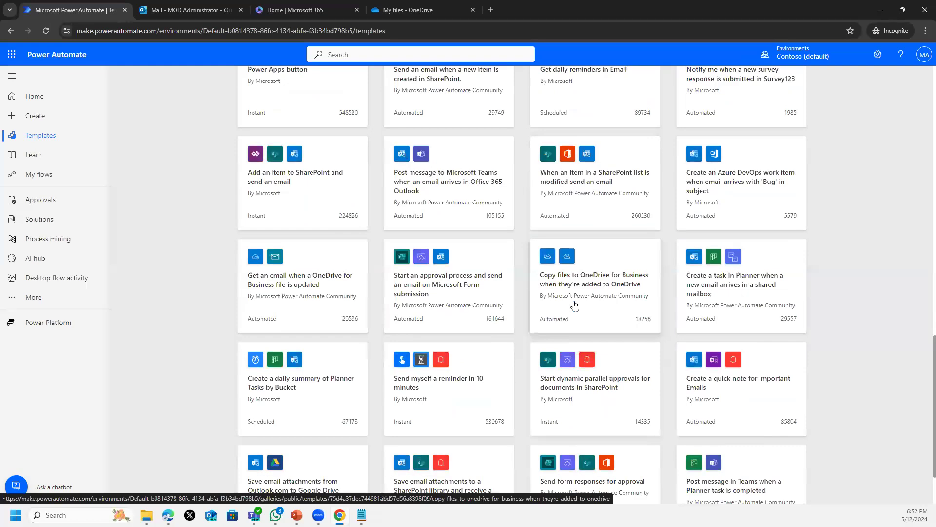
scroll(574, 305, "down", 2)
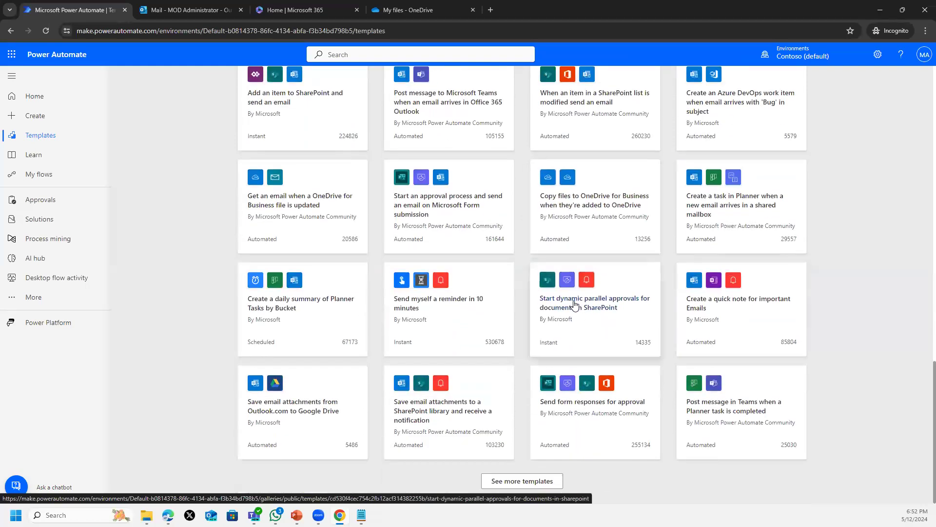
scroll(253, 281, "up", 6)
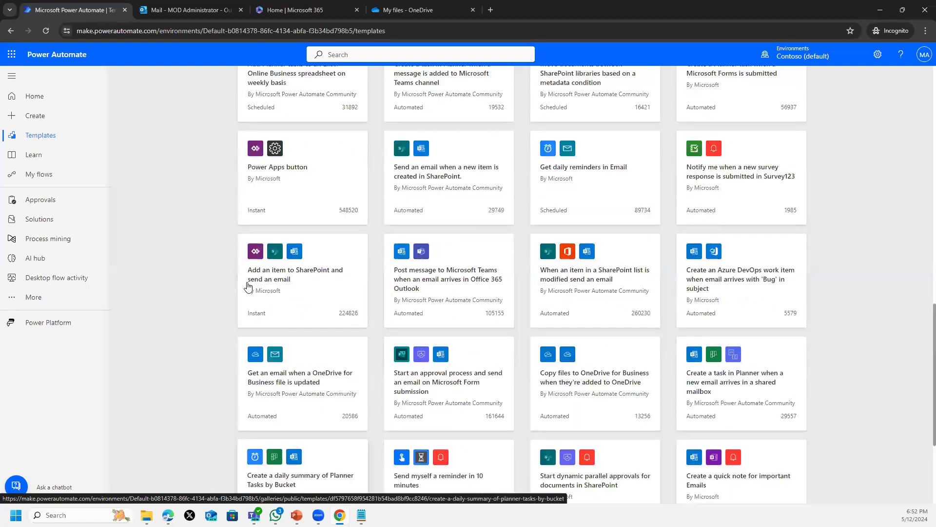
scroll(259, 254, "up", 12)
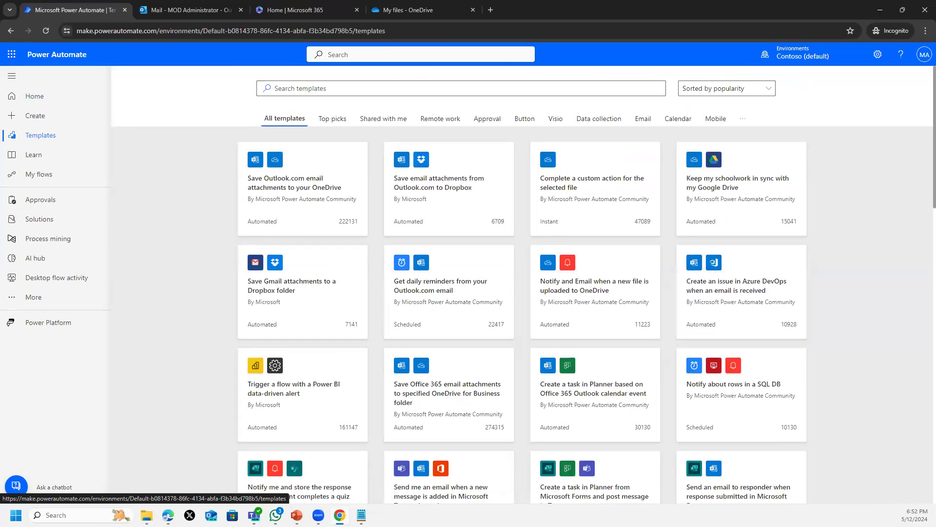
left_click(32, 119)
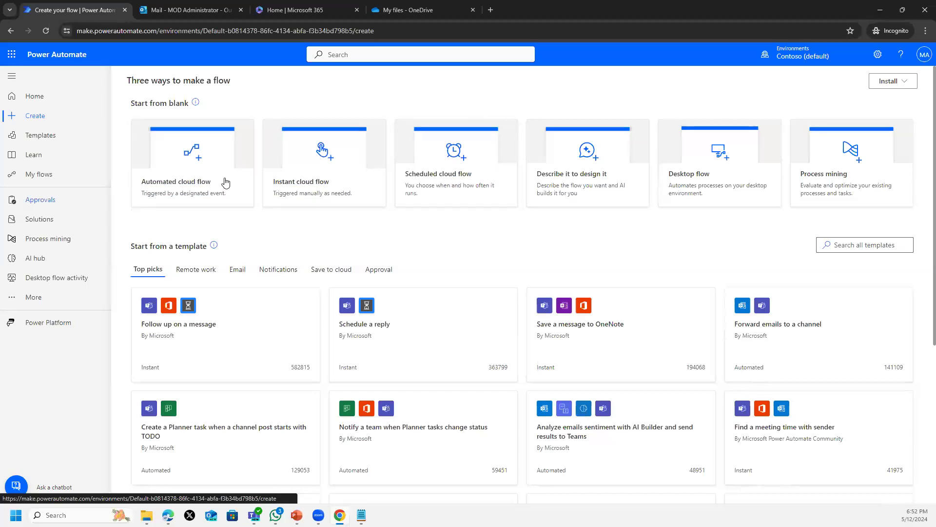
- Create an instant cloud flow named TestFlow using the 'Manually trigger a flow' trigger
left_click(332, 154)
left_click(530, 183)
type("T")
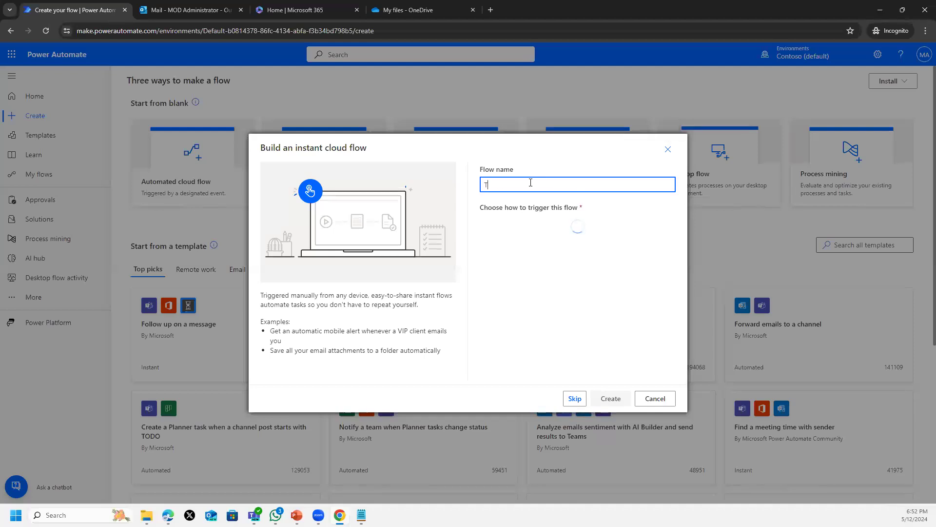
type("estFolow")
left_click(505, 182)
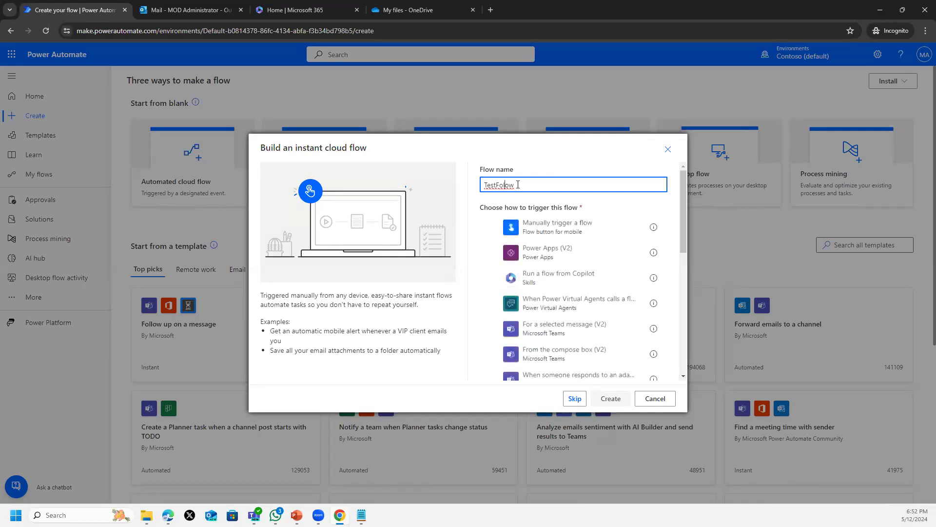
key("BackSpace")
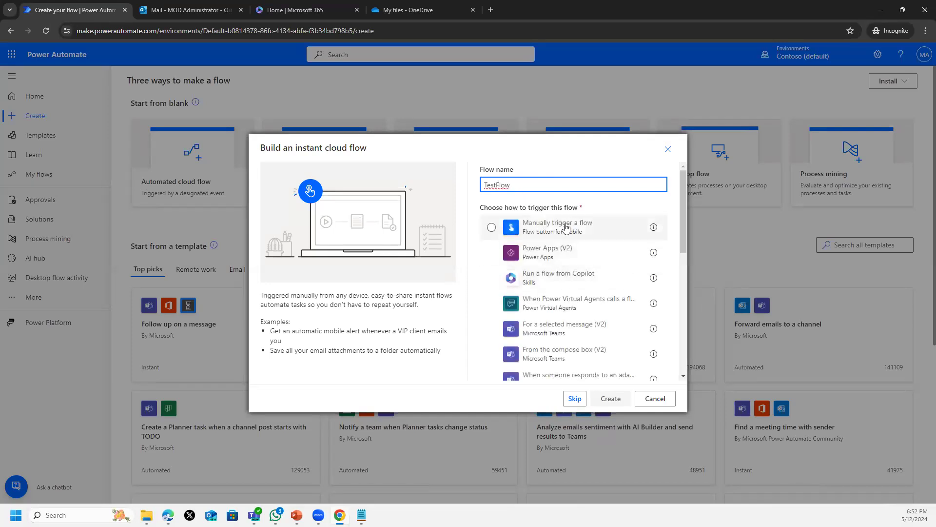
left_click(566, 225)
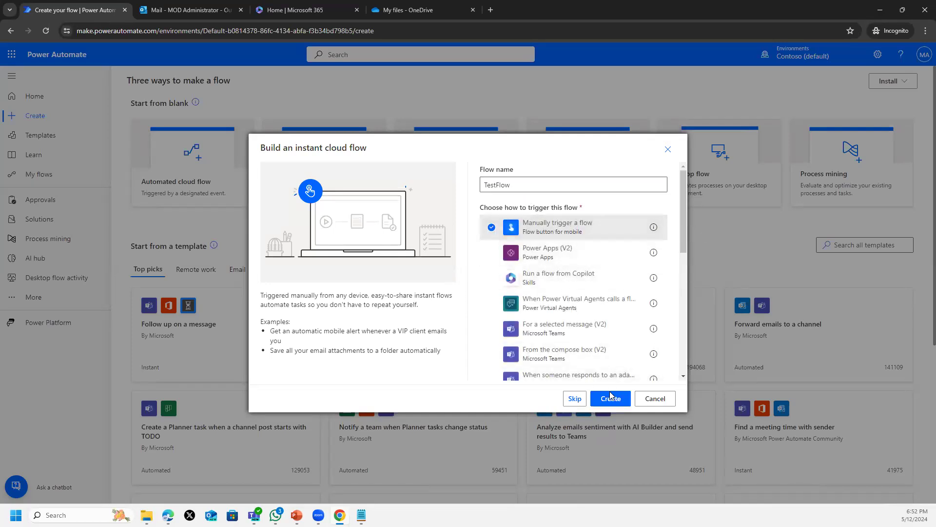
left_click(610, 406)
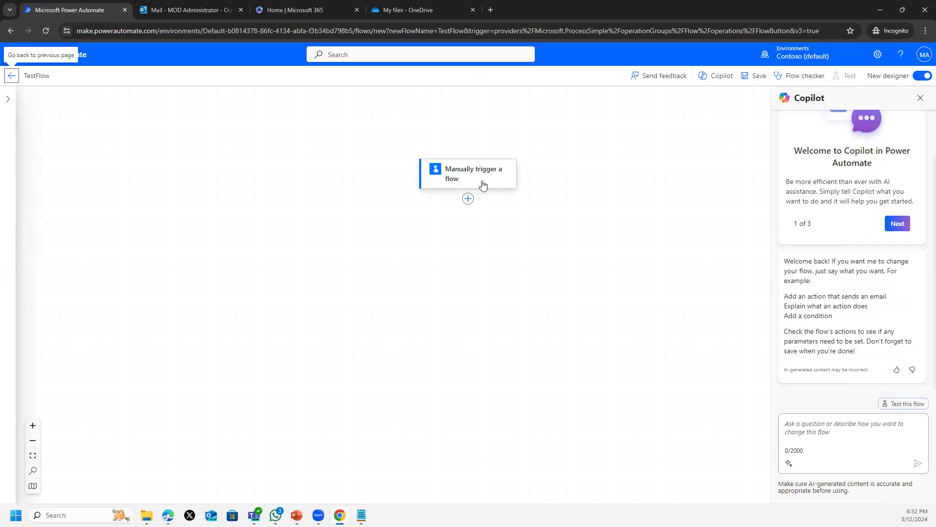
left_click(482, 184)
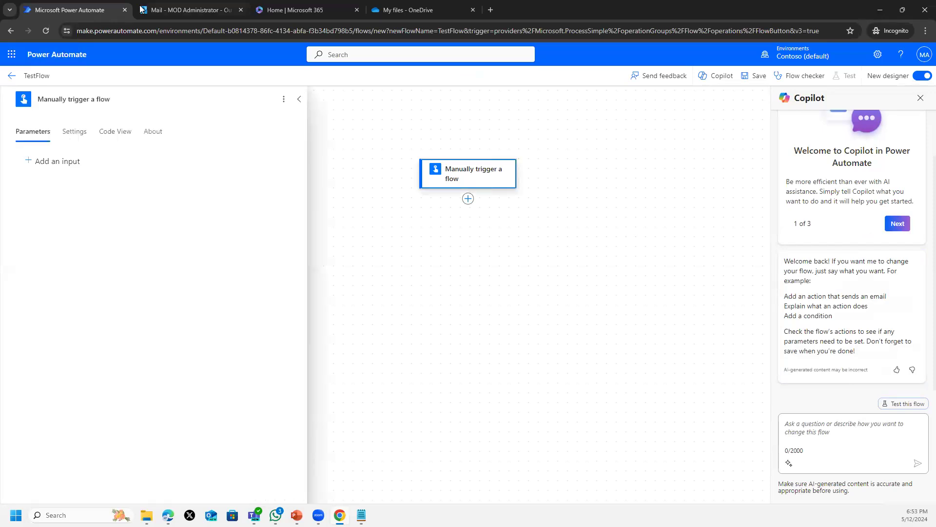
left_click(58, 163)
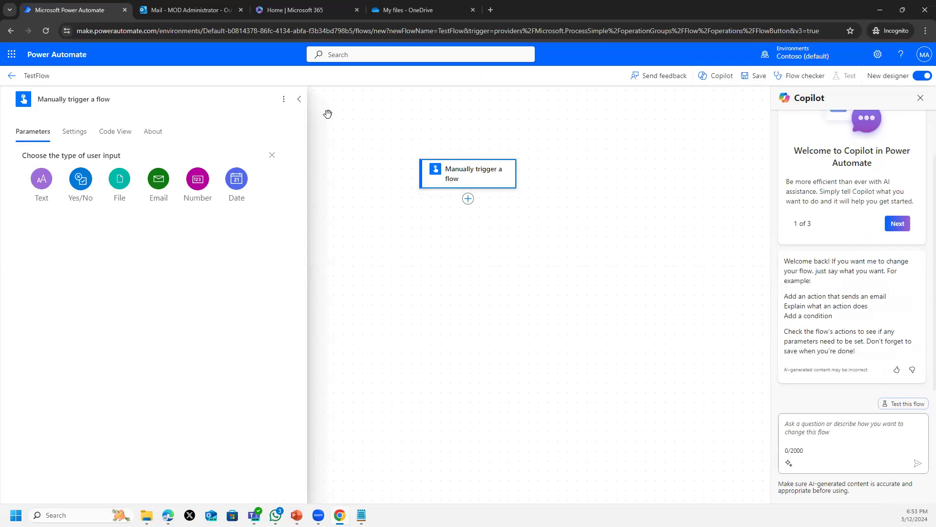
left_click(298, 101)
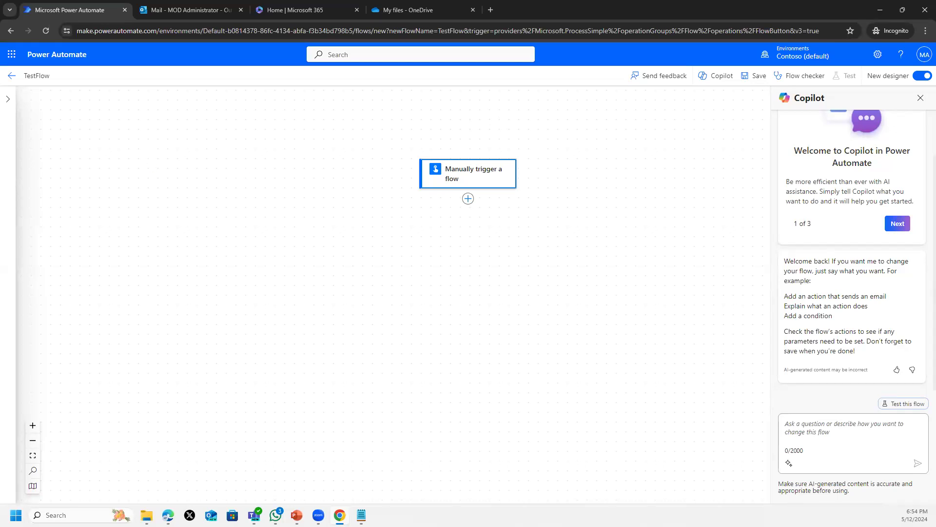
key("alt+Tab")
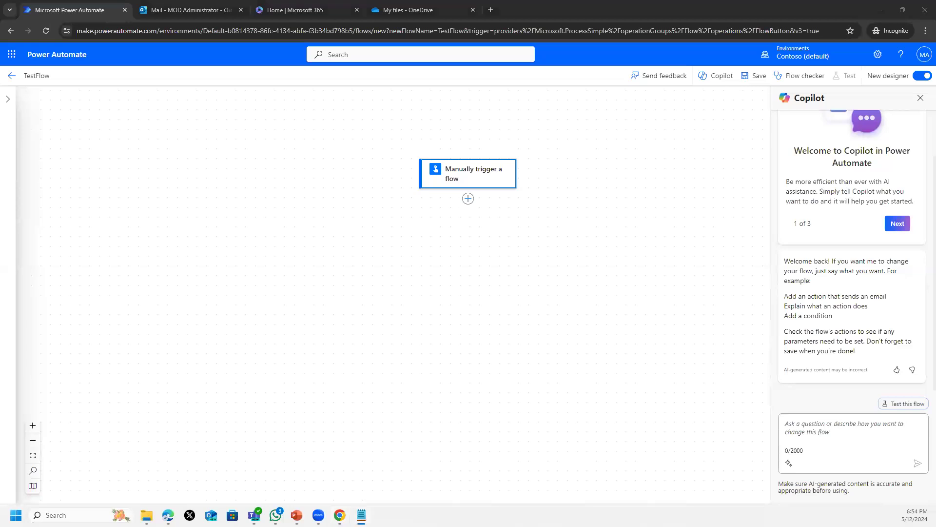